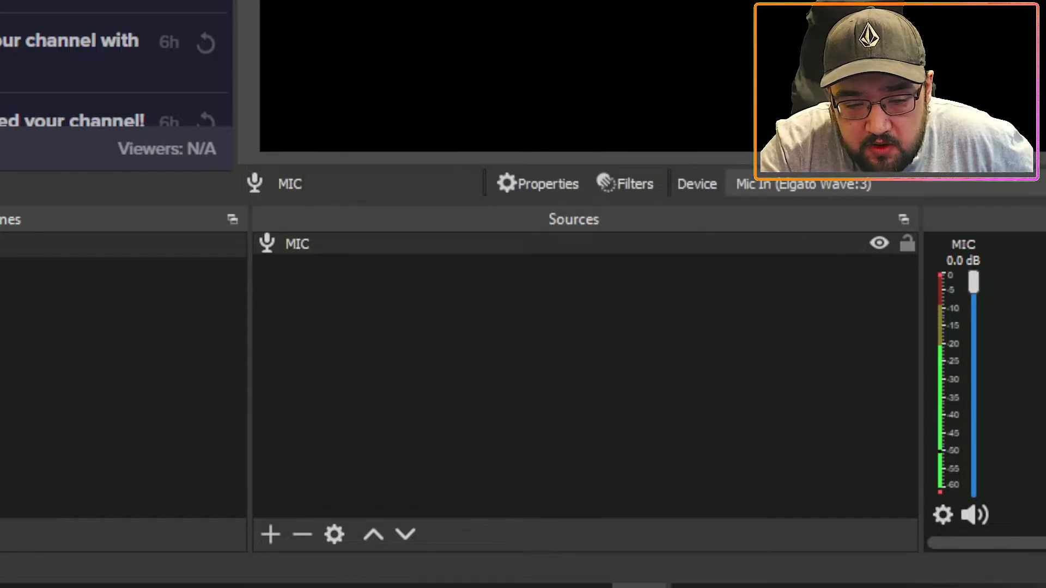
Step: Mute the MIC source and add a new Audio Output Capture source named DESKTOP AUDIO
left_click(970, 513)
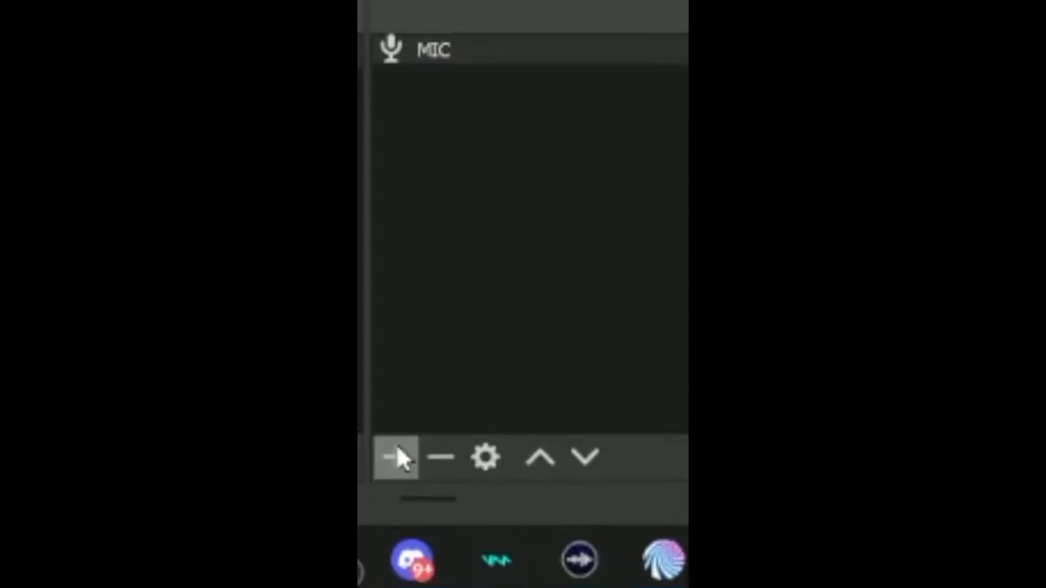
left_click(397, 458)
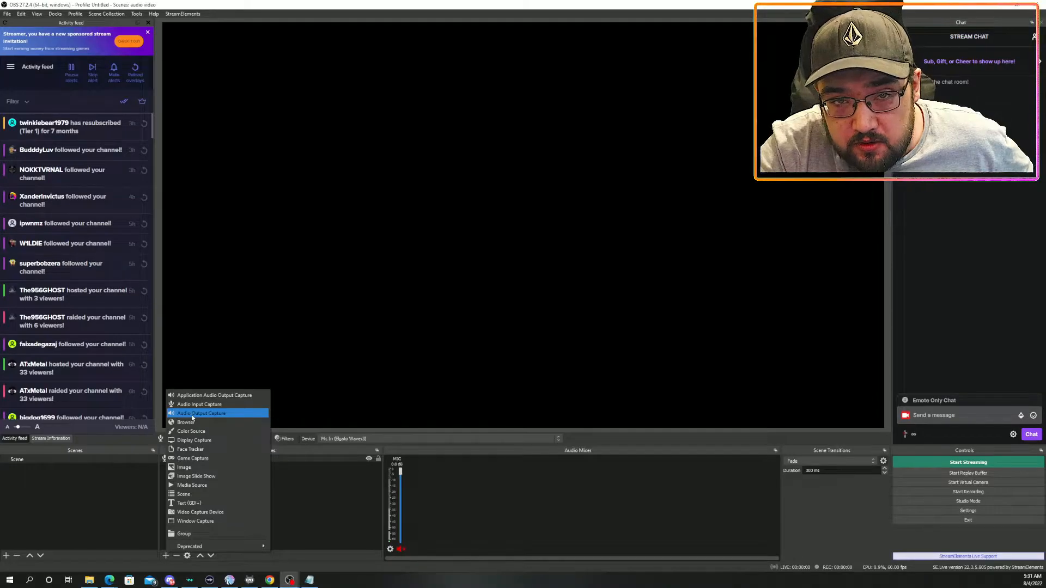
left_click(192, 415)
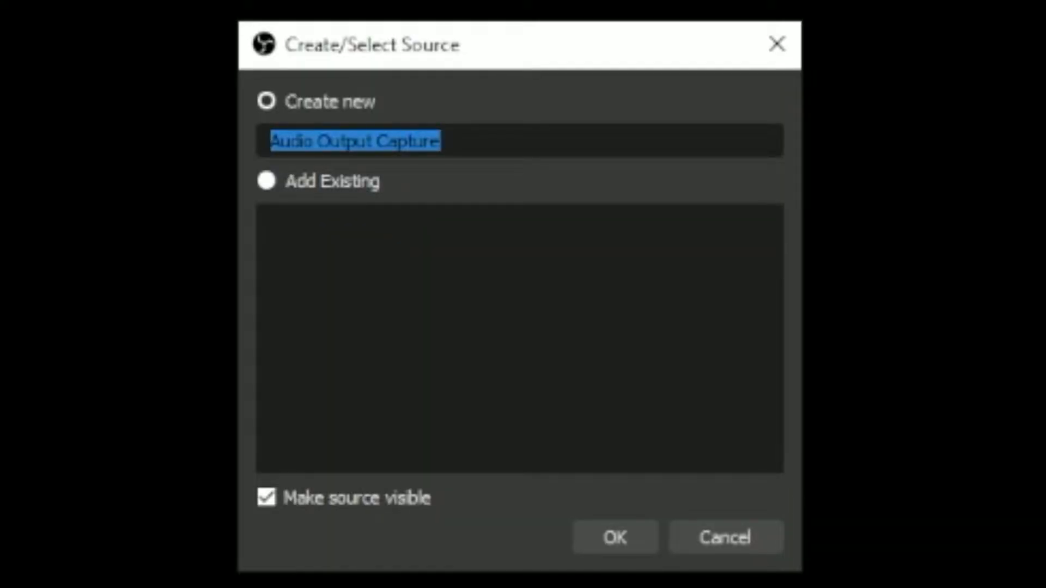
type("d")
key("BackSpace")
type("DESK")
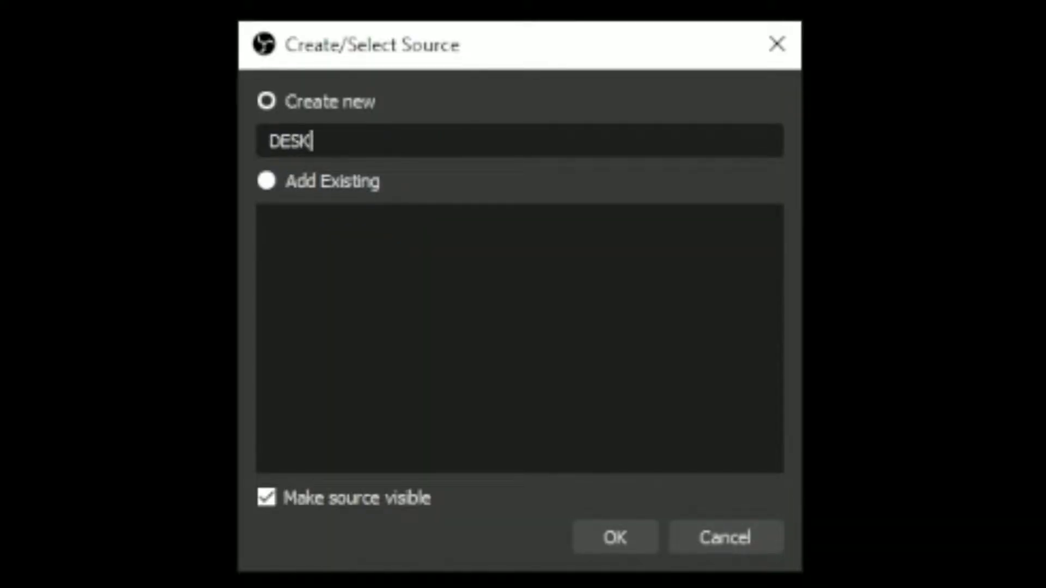
type("TOP AUDIO")
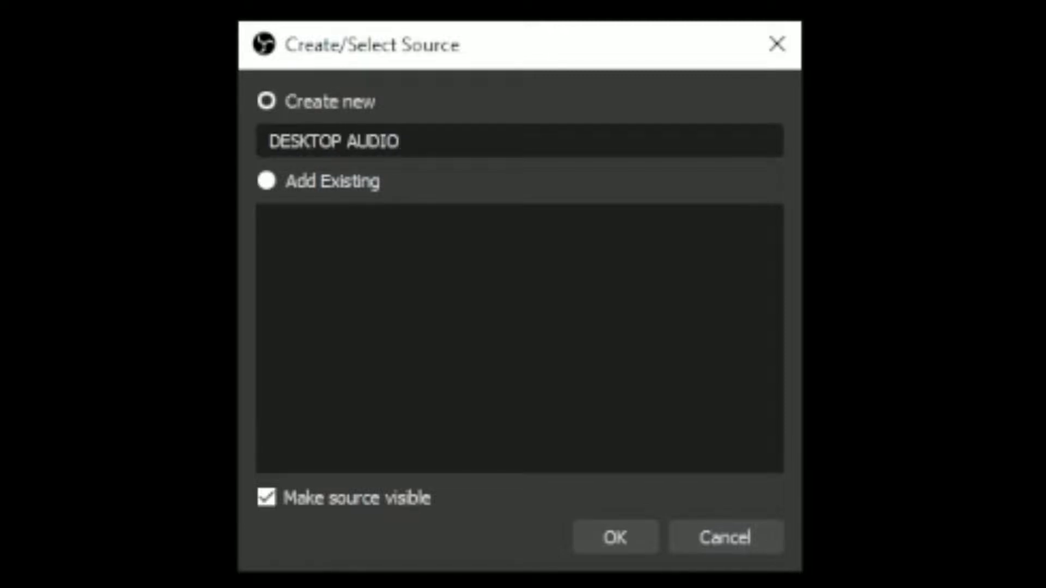
key("Return")
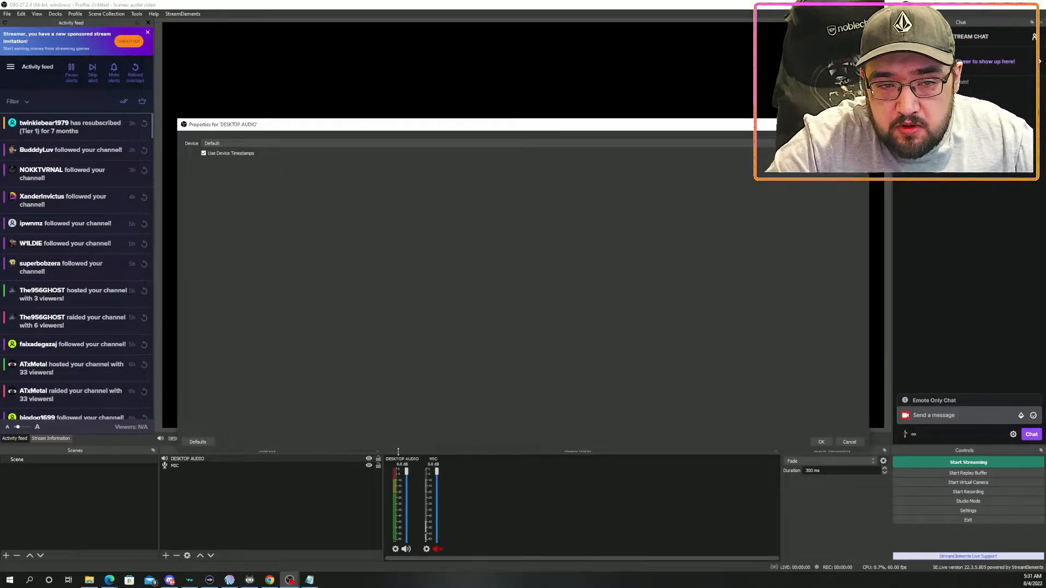
Step: Set the DESKTOP AUDIO source's device to Speakers (Razer Nommo Chroma) and accept its properties
left_click(409, 145)
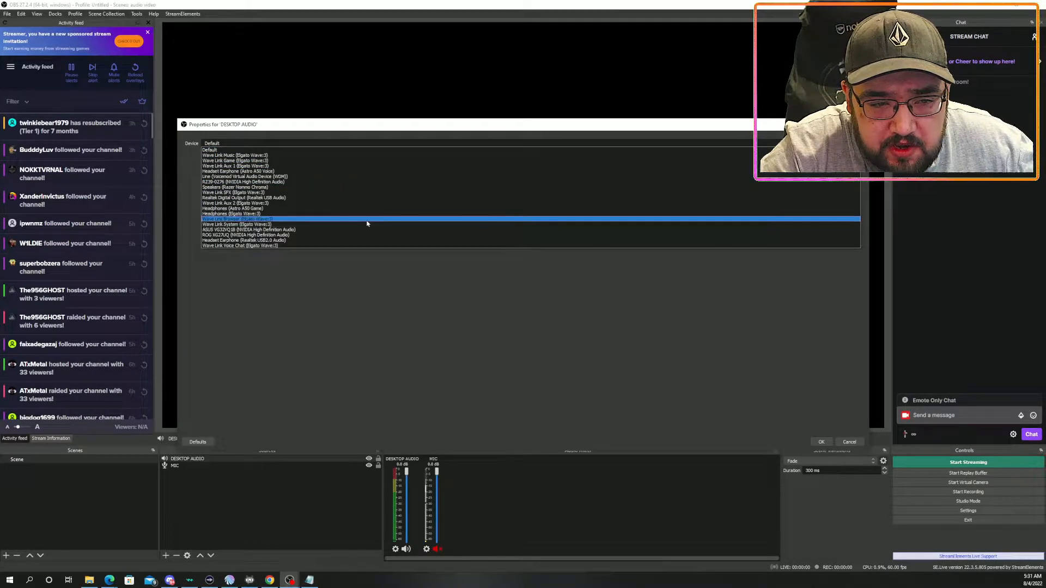
left_click(346, 187)
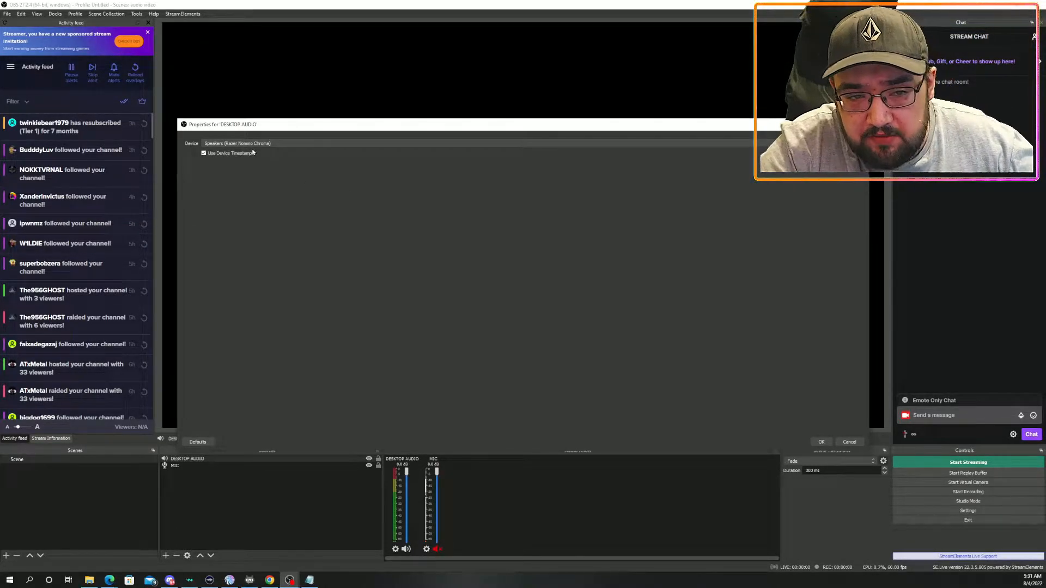
left_click(822, 442)
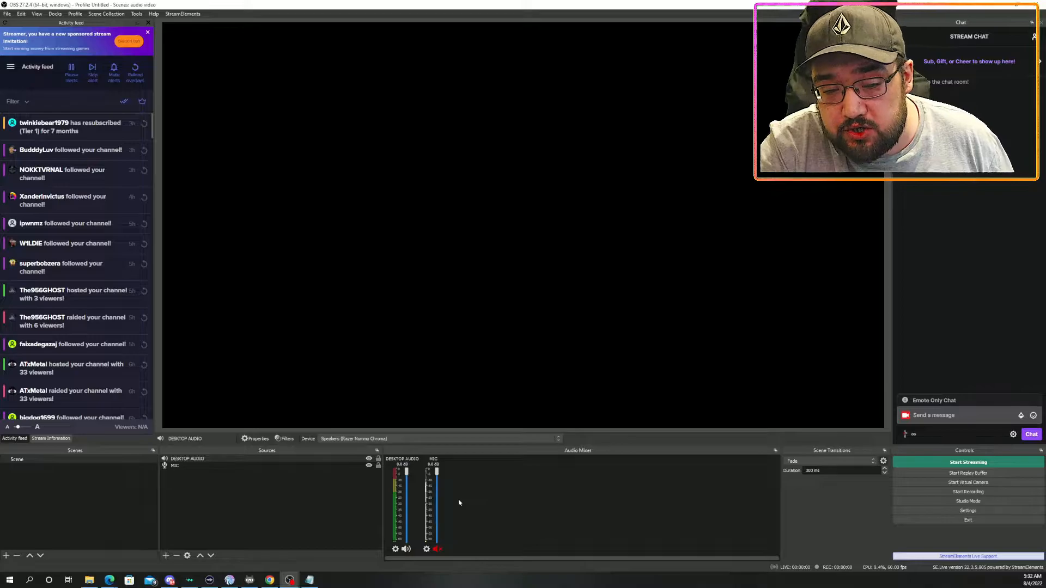
Step: Add a Compressor filter to the MIC source, keeping the default filter name
left_click(426, 549)
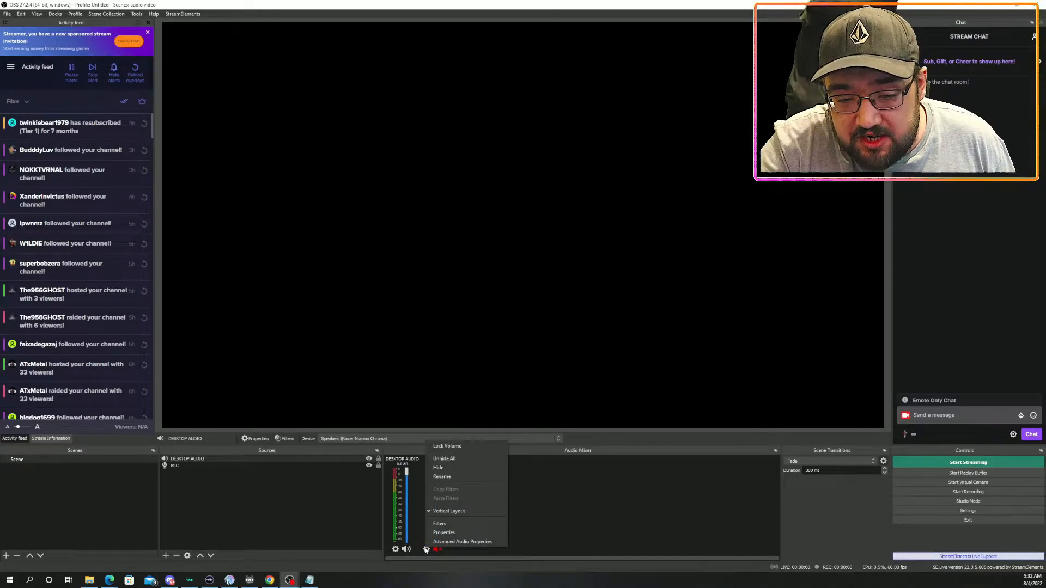
left_click(440, 524)
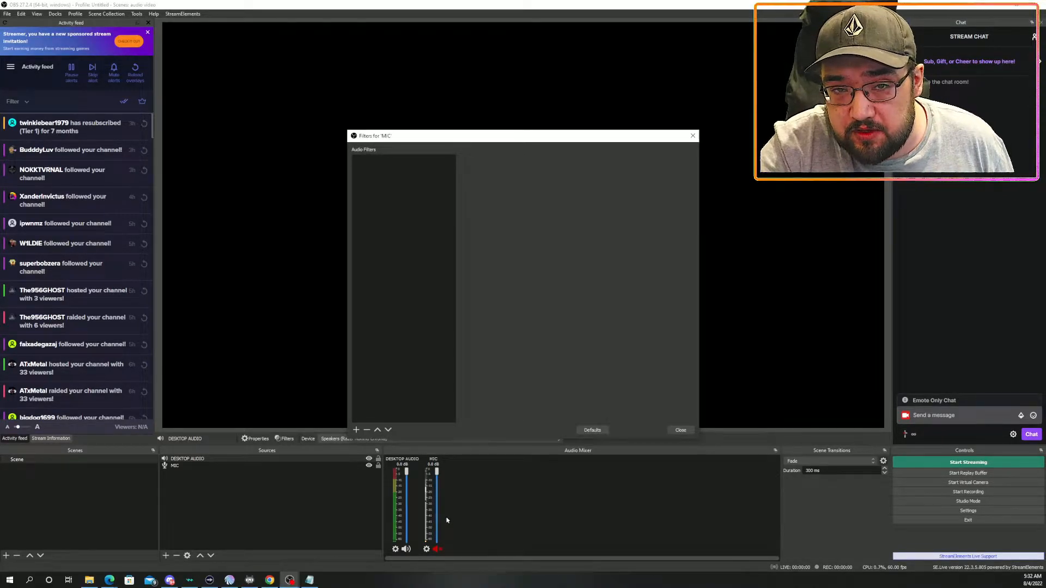
left_click(356, 430)
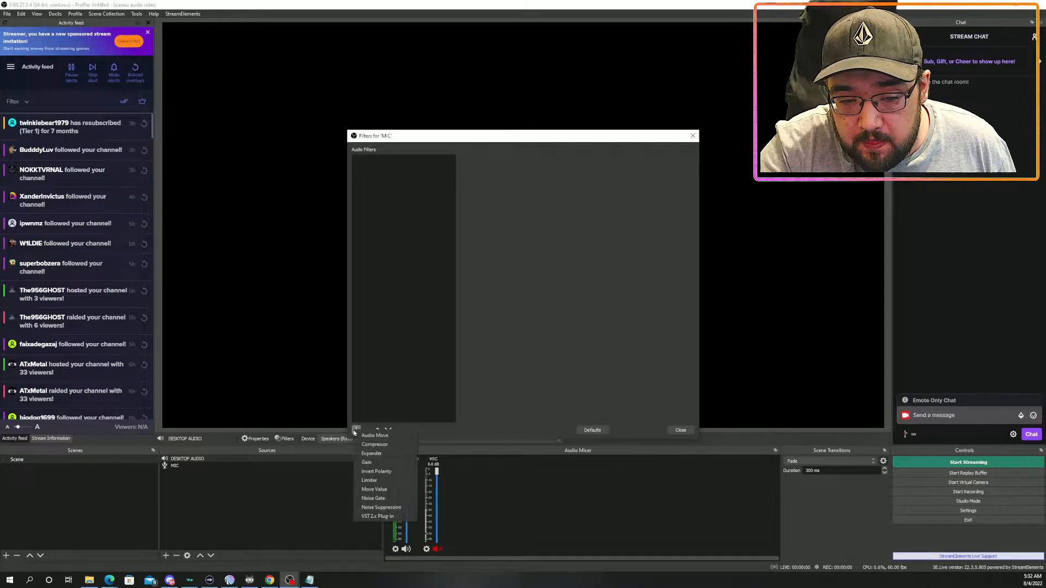
left_click(385, 444)
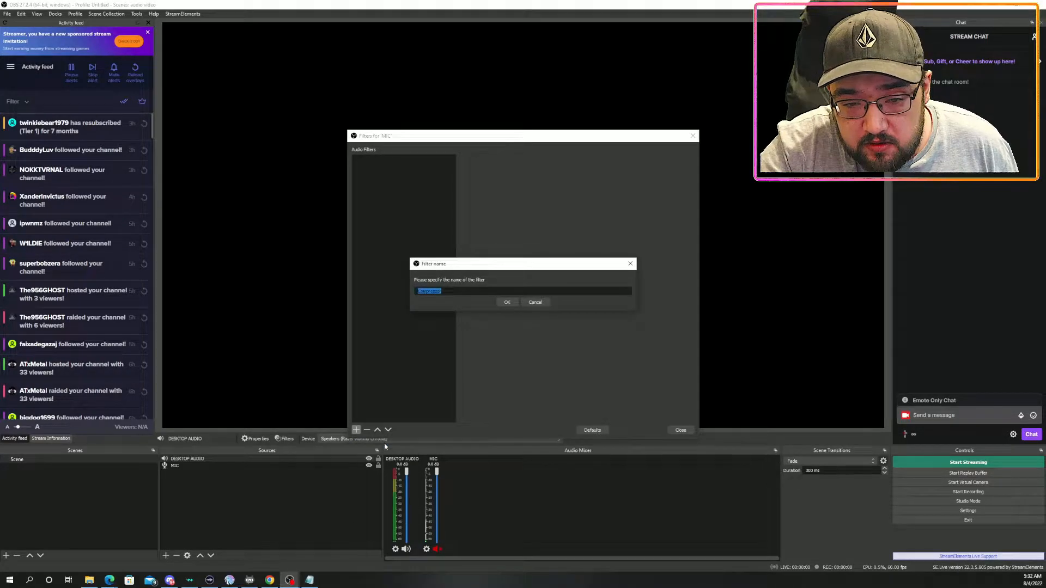
left_click(505, 304)
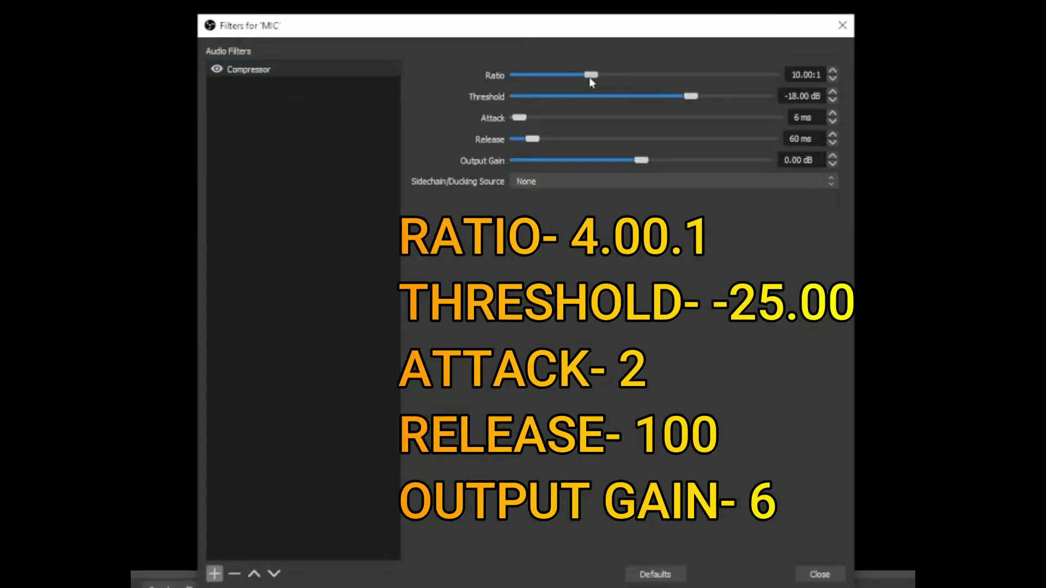
Step: Set the Compressor's ratio to 4.00:1, threshold to -25.00 dB and attack to 2 ms
left_click_drag(590, 77, 543, 72)
left_click_drag(689, 98, 662, 98)
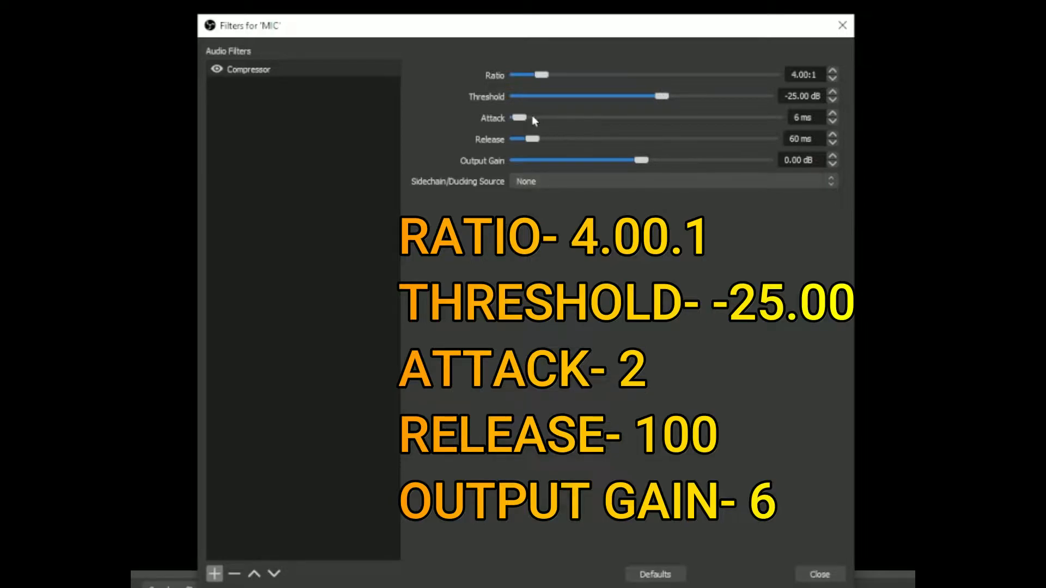
left_click(834, 120)
left_click(578, 262)
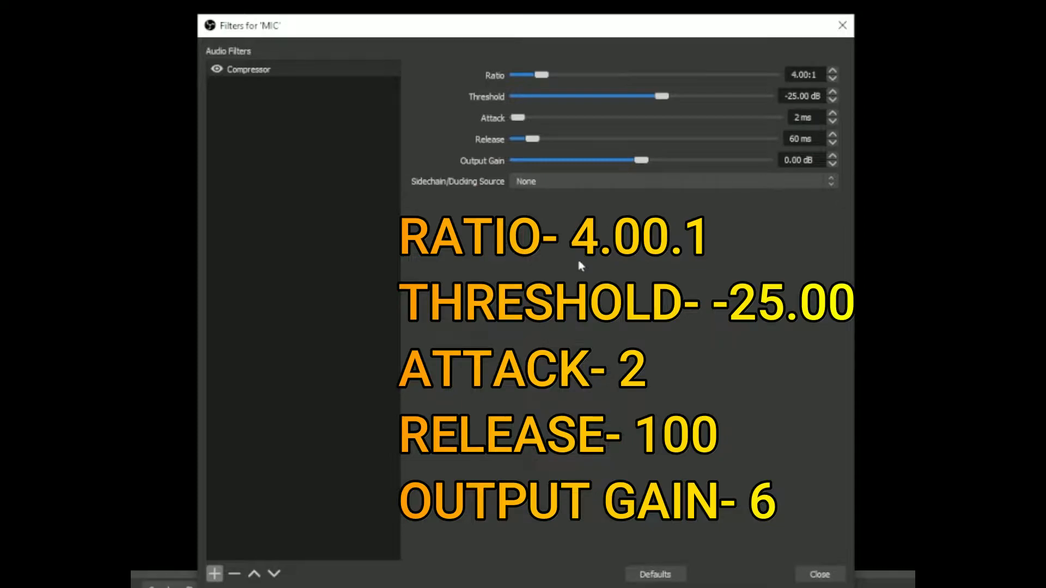
Step: Set the Compressor's release to 100 ms and its output gain to 6.00 dB
left_click(544, 141)
left_click_drag(542, 141, 545, 140)
key("Left")
key("Left")
key("Left")
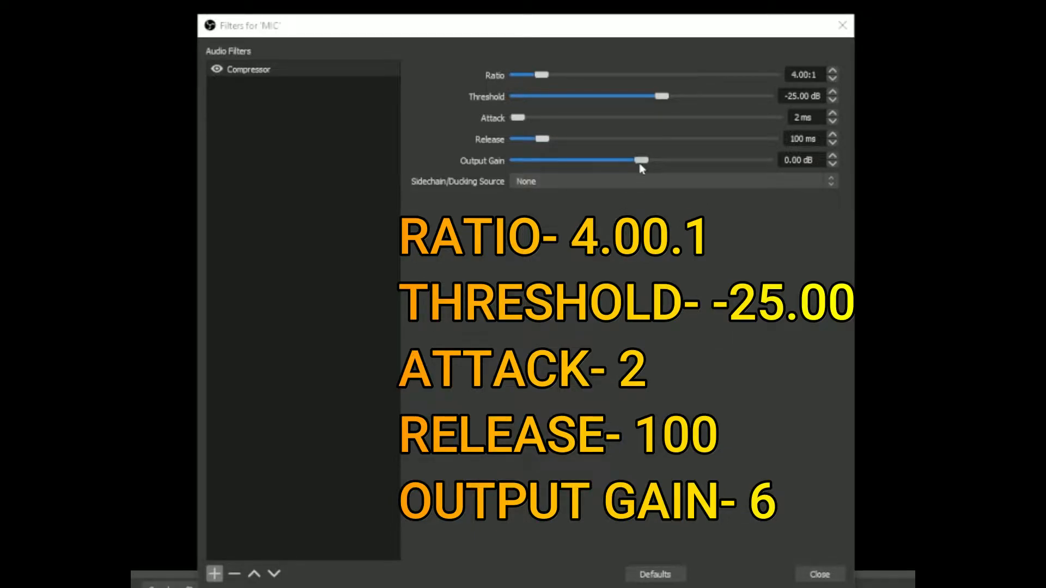
left_click_drag(641, 165, 664, 165)
left_click(832, 163)
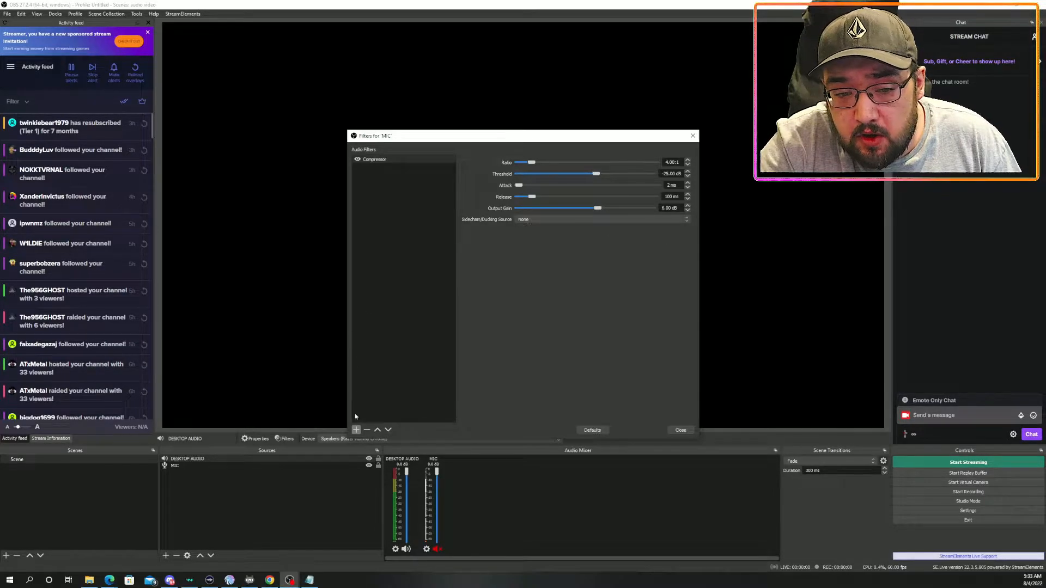
Step: Add an Expander filter to the MIC source with the default name and set its ratio to 4.00:1
left_click(355, 429)
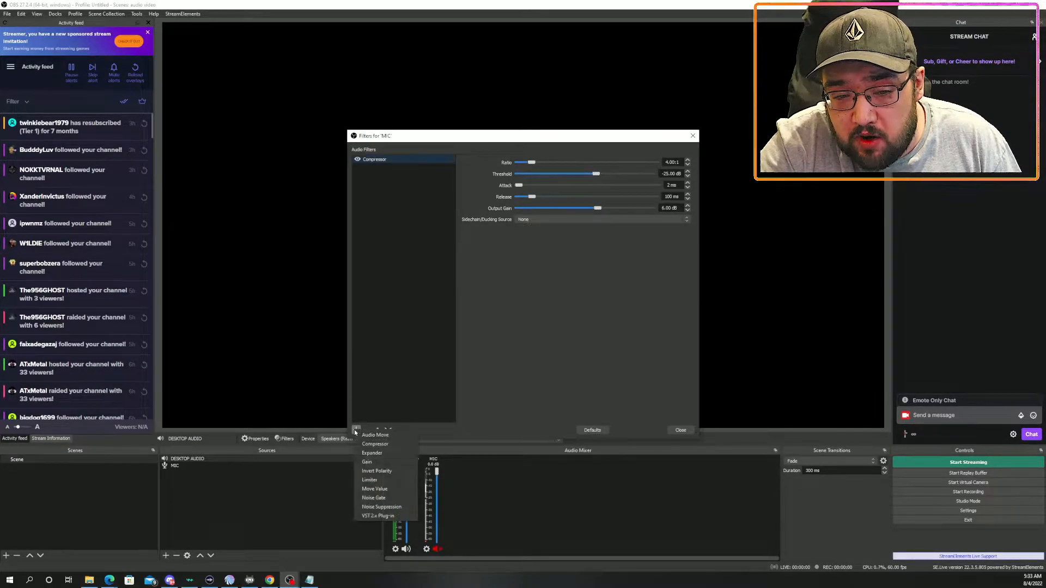
left_click(368, 455)
left_click(504, 301)
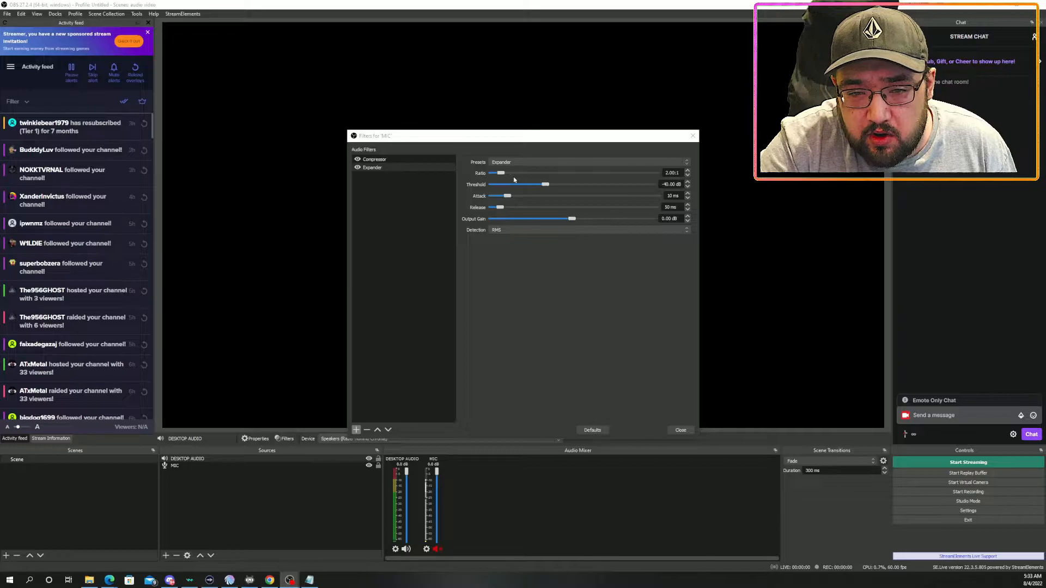
left_click(687, 171)
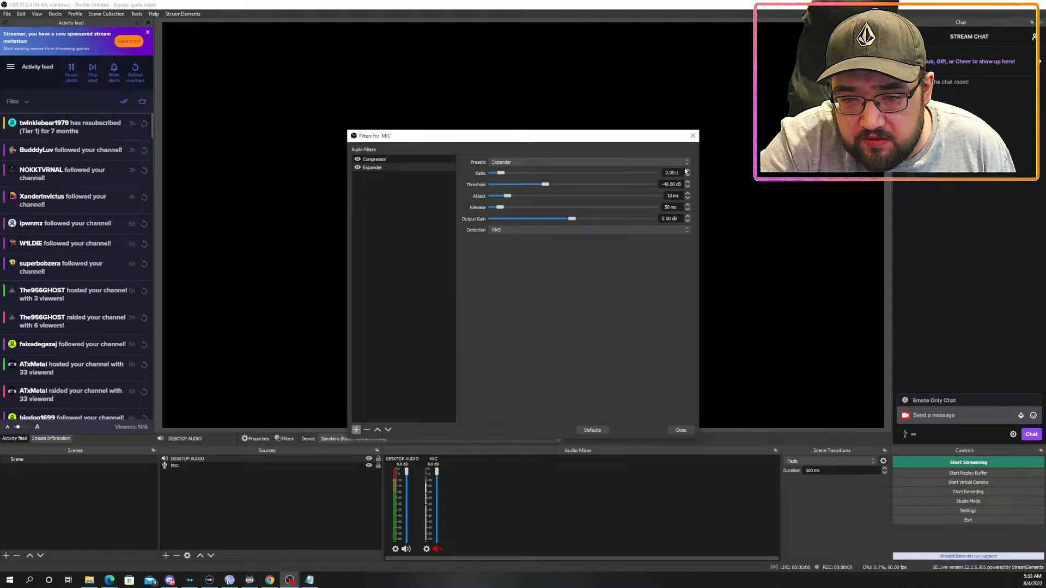
type("4")
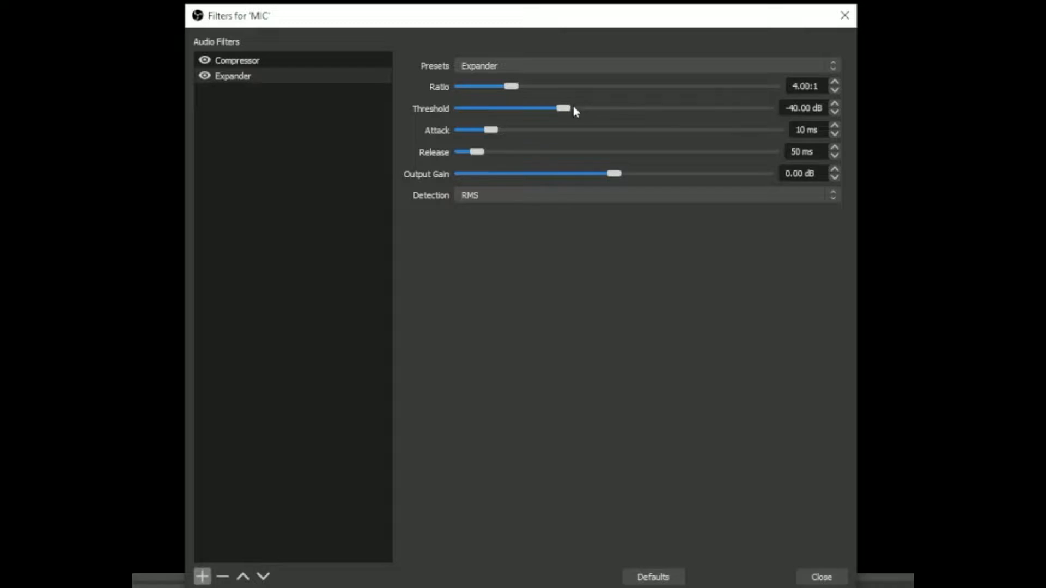
Step: Set the Expander's threshold to -24.20 dB
left_click_drag(565, 111, 644, 109)
left_click(837, 112)
left_click(839, 103)
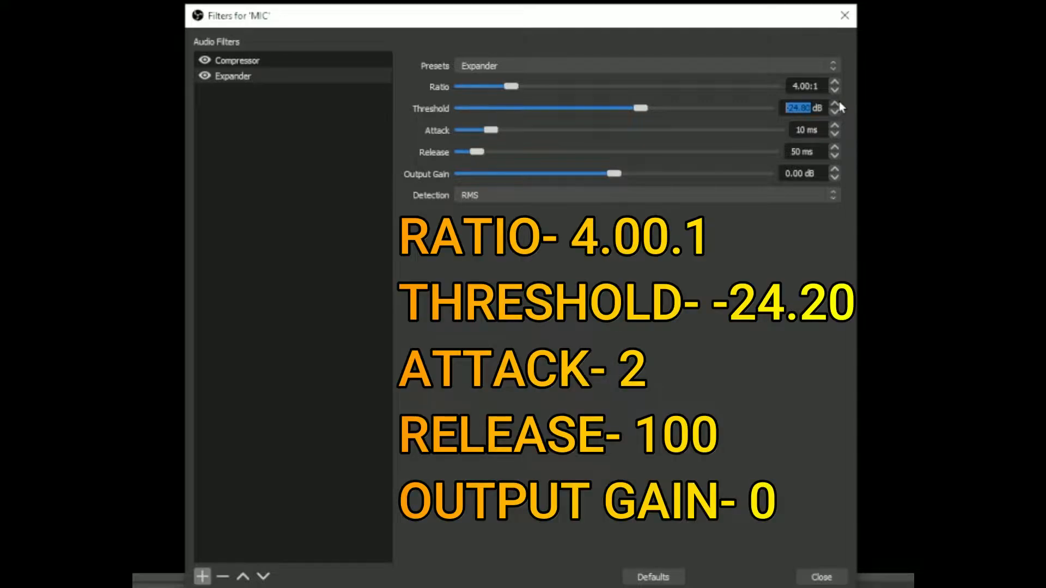
left_click(636, 311)
Step: Set the Expander's attack to 2 ms and release to 100 ms, and close the MIC filters
left_click_drag(493, 133, 472, 134)
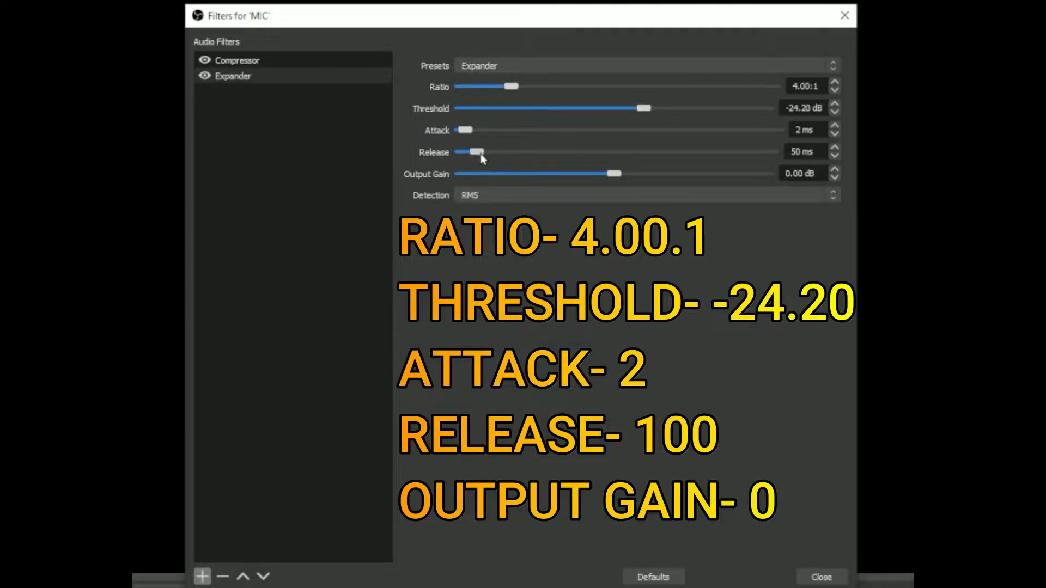
left_click_drag(482, 158, 495, 158)
left_click(833, 148)
left_click(833, 148)
left_click(833, 148)
left_click(834, 148)
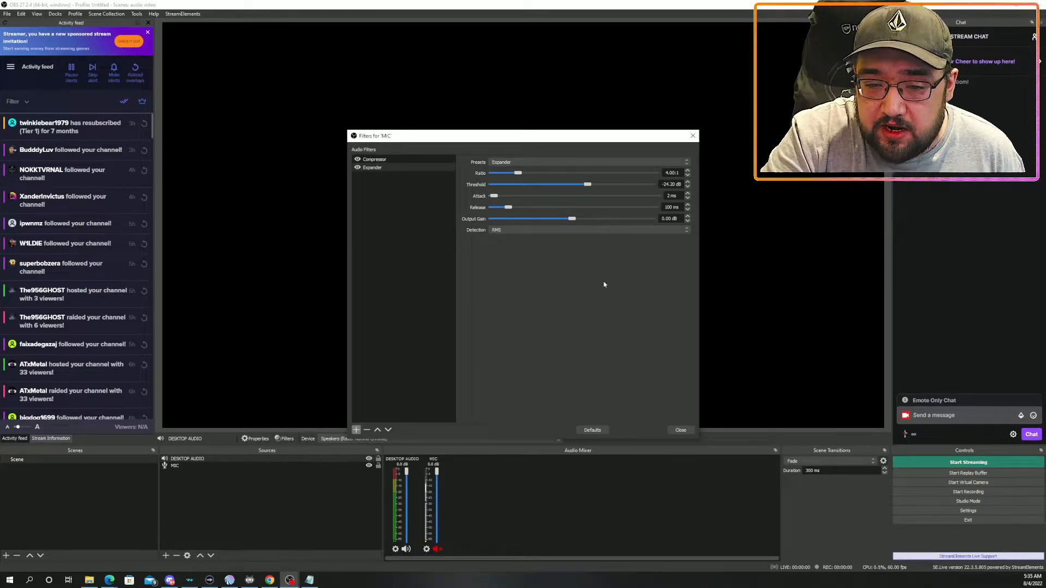
left_click(681, 430)
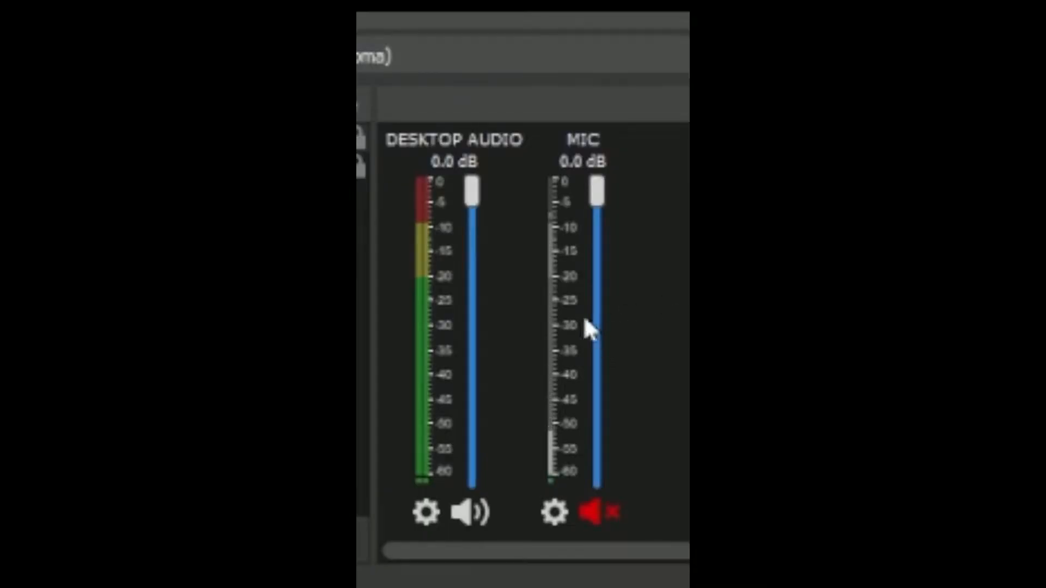
Step: Unmute the MIC, lower its volume to -2.7 dB while testing the level, and mute it again
left_click(598, 513)
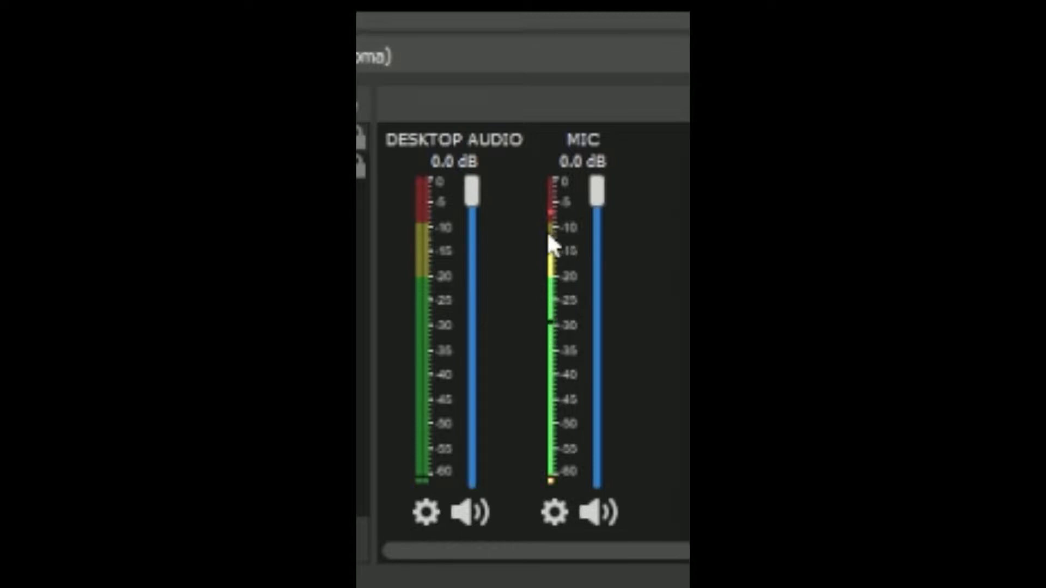
left_click_drag(597, 199, 604, 224)
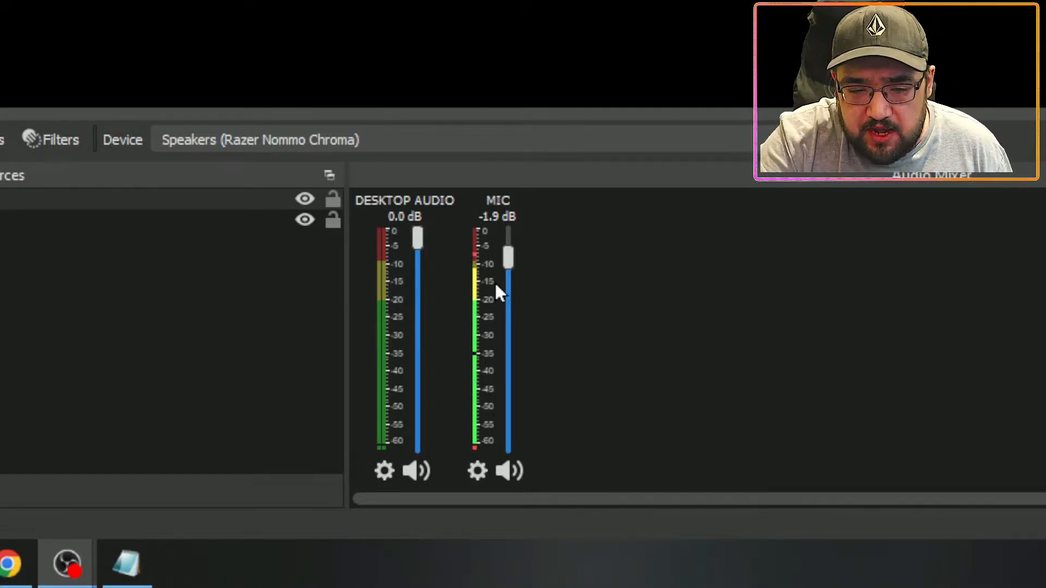
left_click_drag(512, 257, 513, 264)
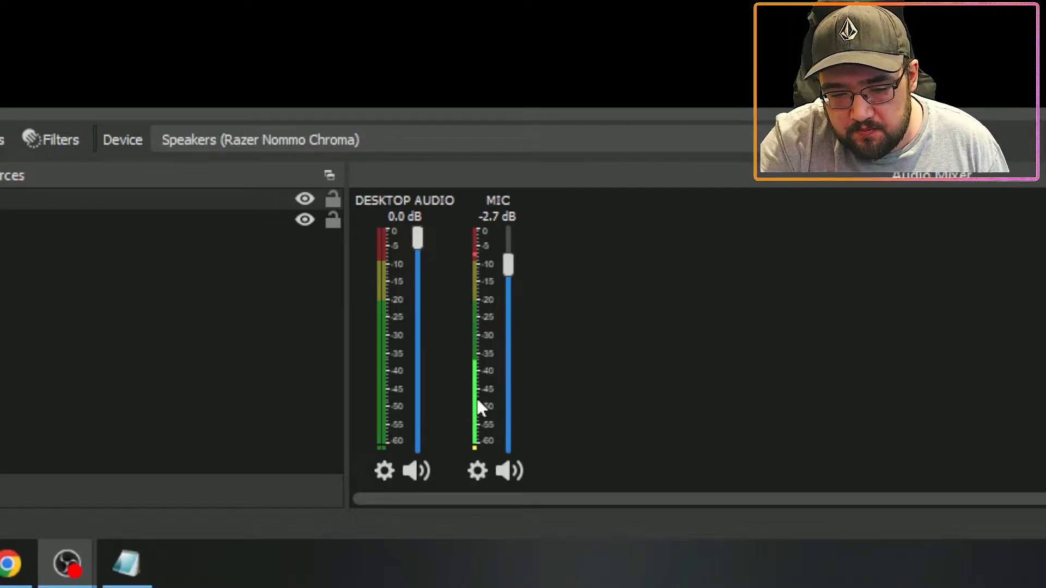
left_click(515, 471)
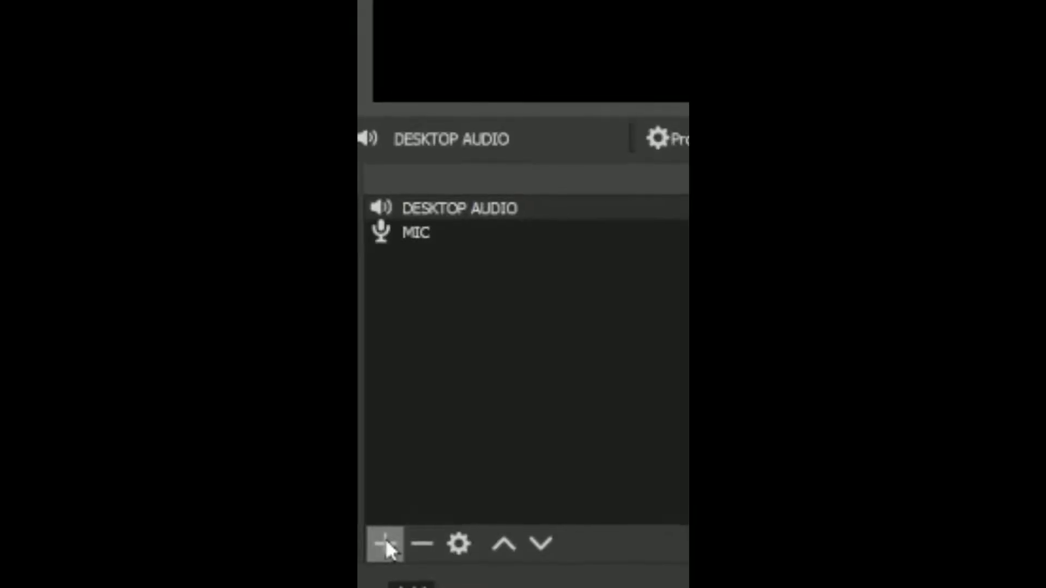
Step: Add a new Video Capture Device source named ELGATO
left_click(385, 542)
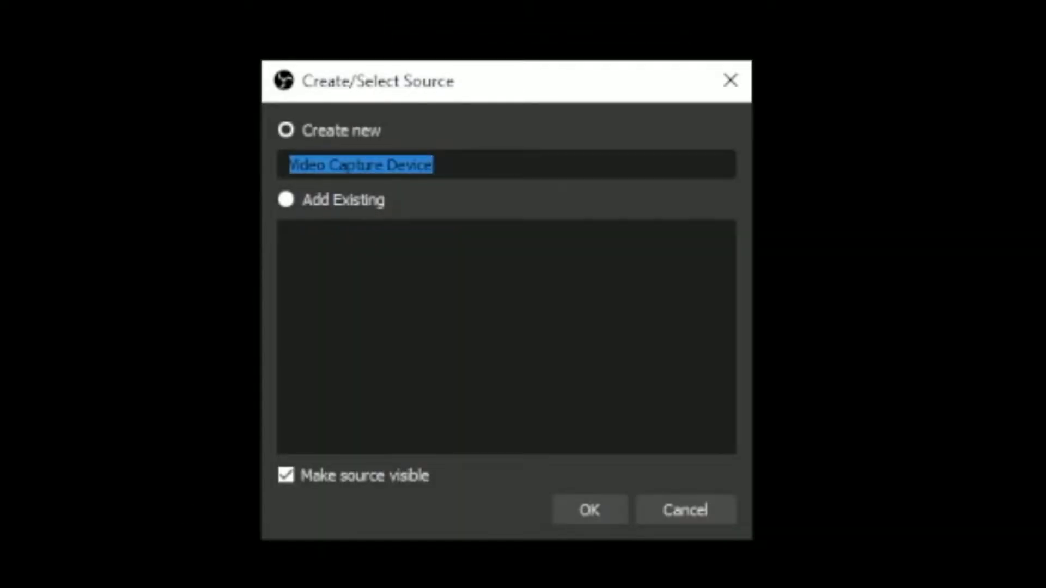
type("eLGA")
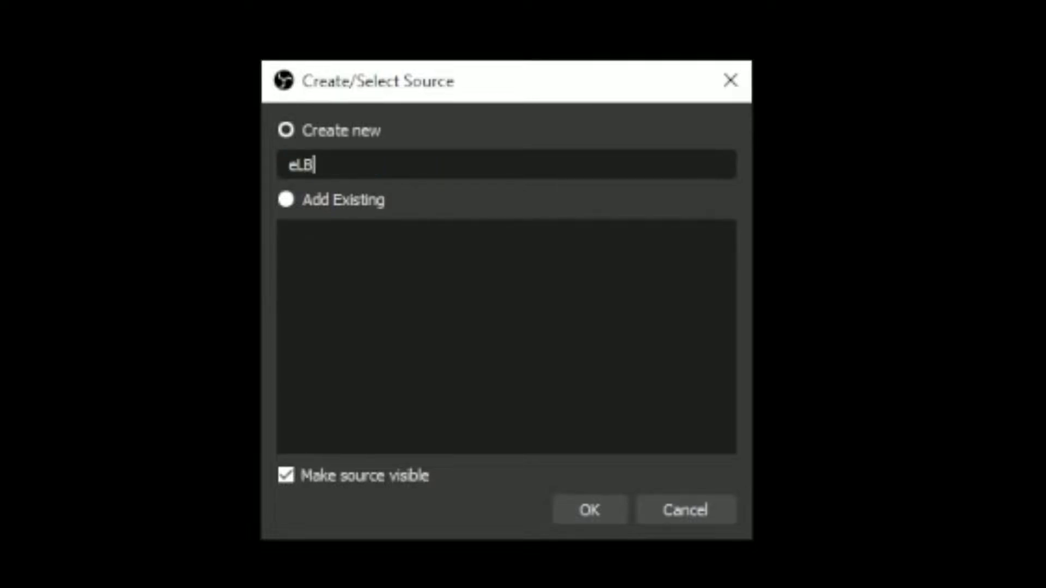
key("BackSpace")
key("BackSpace")
key("BackSpace")
key("BackSpace")
type("ELGATO")
key("Return")
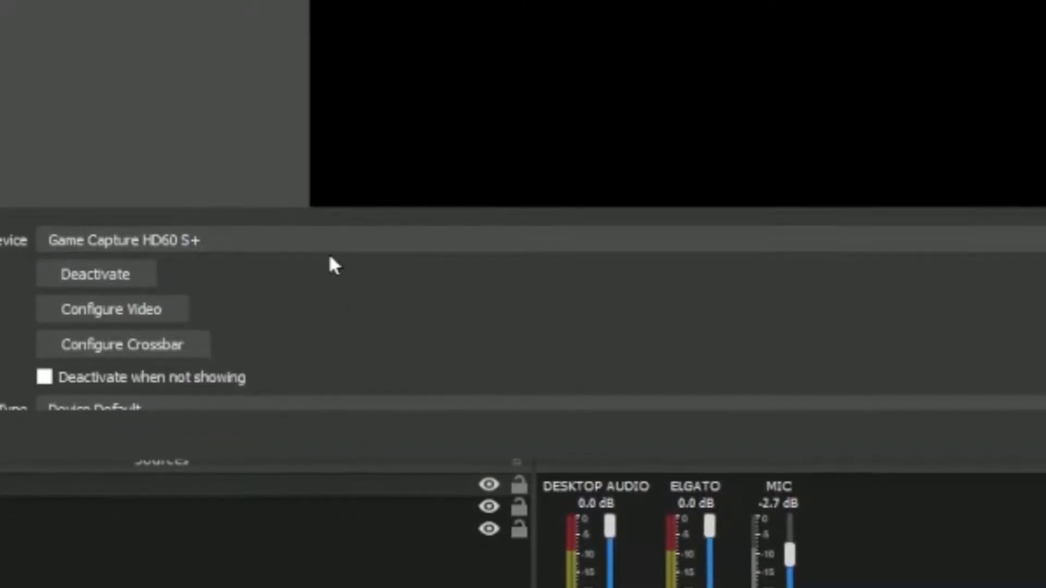
Step: Set the ELGATO source's device to Game Capture 4K60 Pro MK.2 and enable Deactivate when not showing
left_click(326, 251)
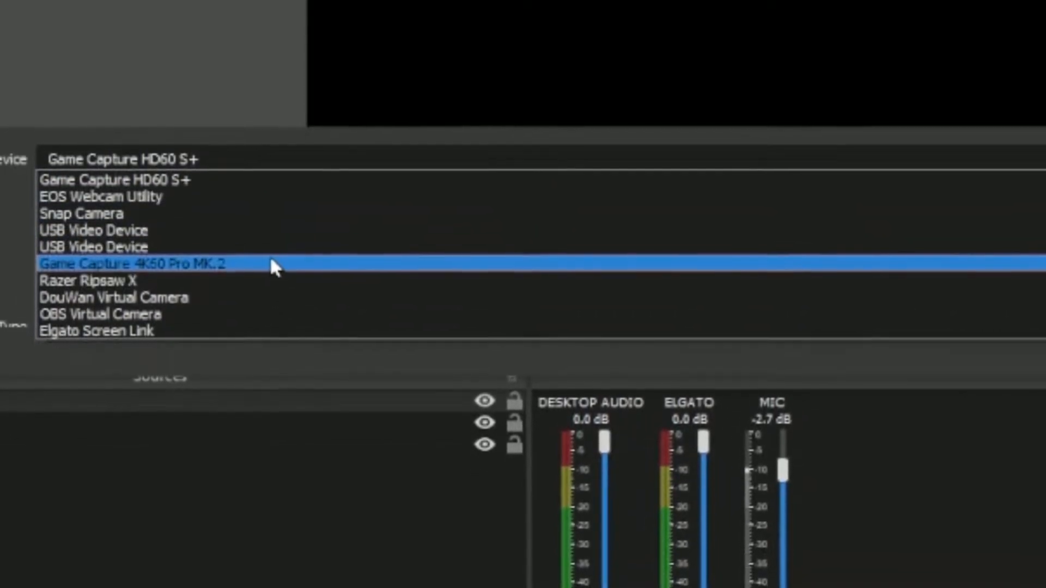
left_click(272, 264)
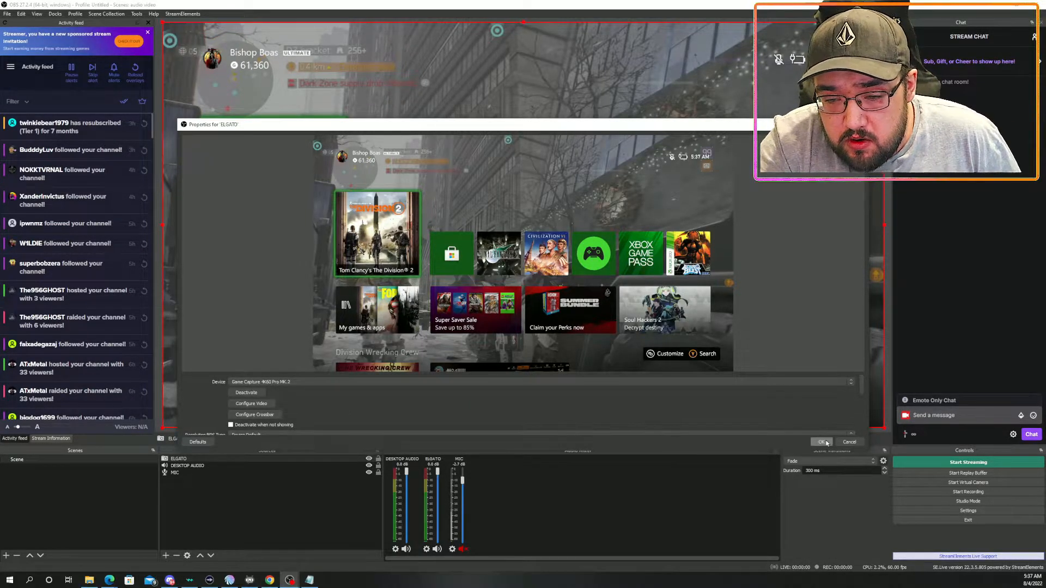
left_click(231, 425)
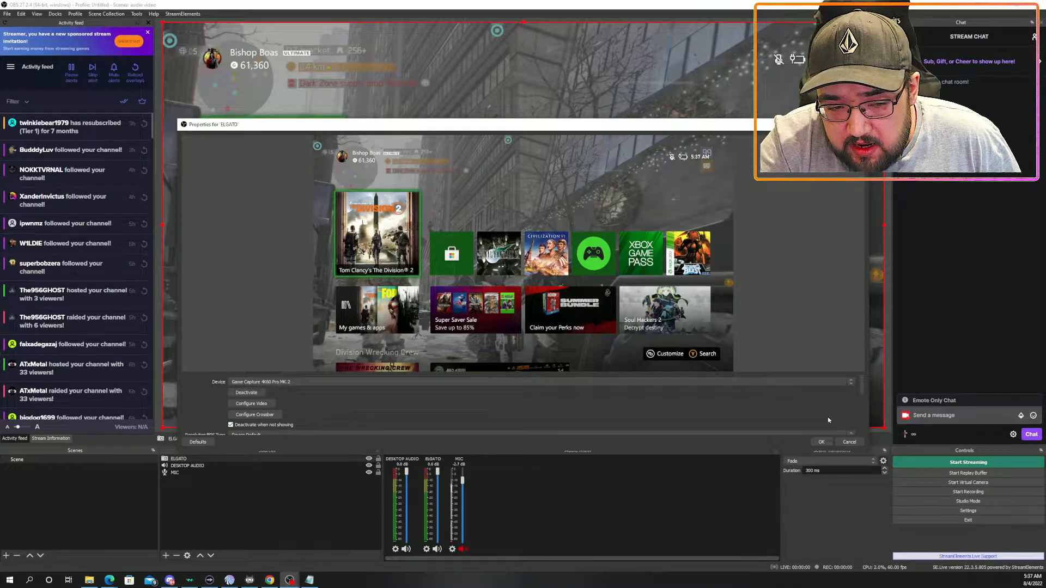
left_click(821, 442)
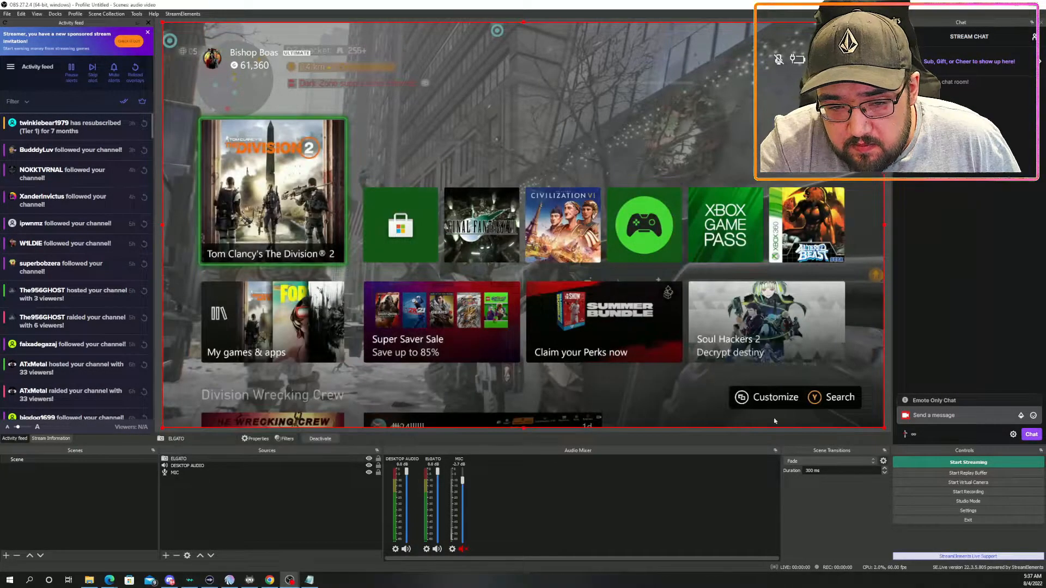
double_click(219, 459)
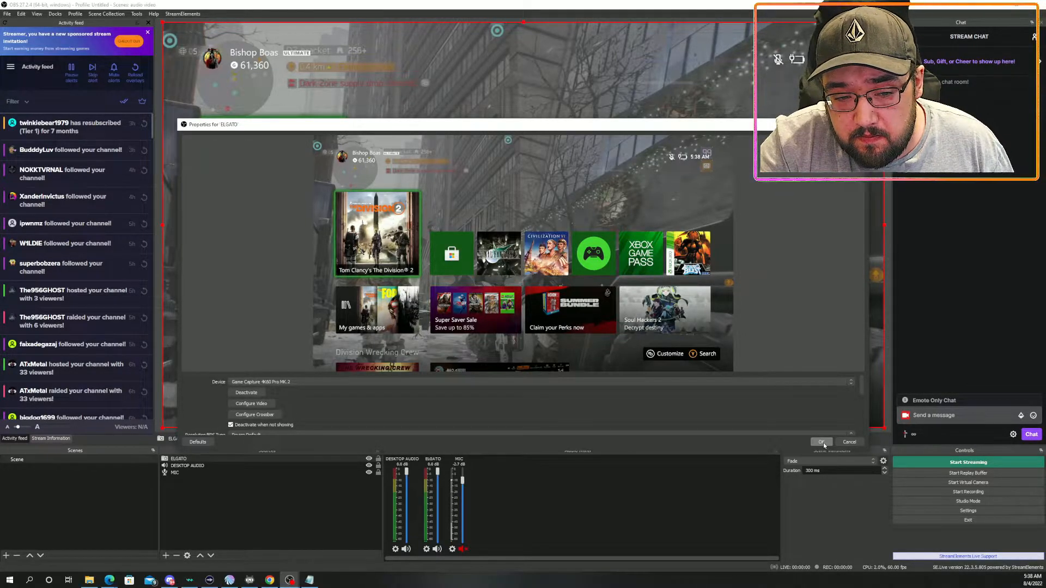
left_click(821, 442)
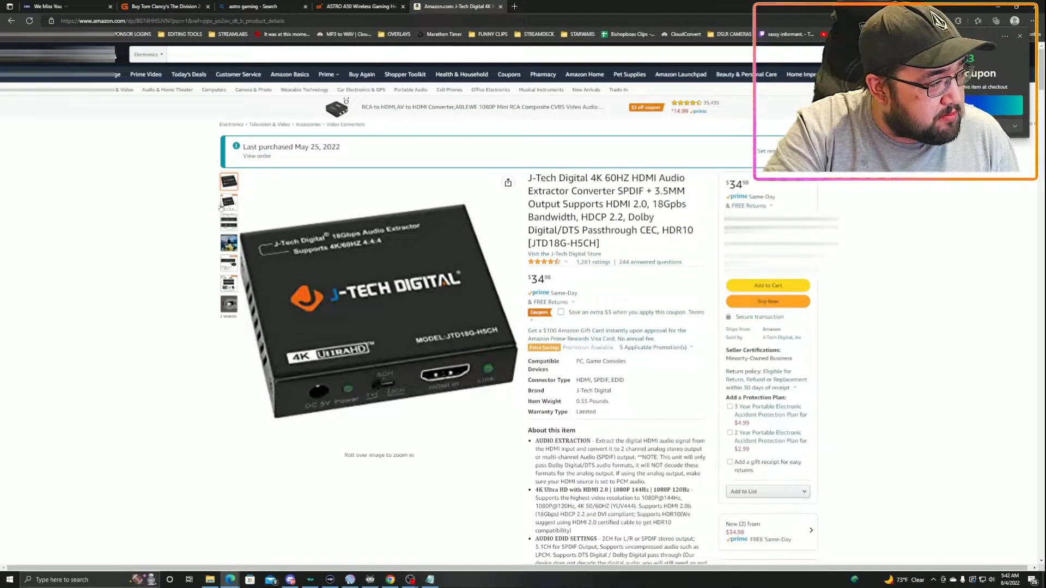
Step: Examine the size and port layout images of the J-Tech Digital HDMI audio extractor on its Amazon page
mouse_move(236, 203)
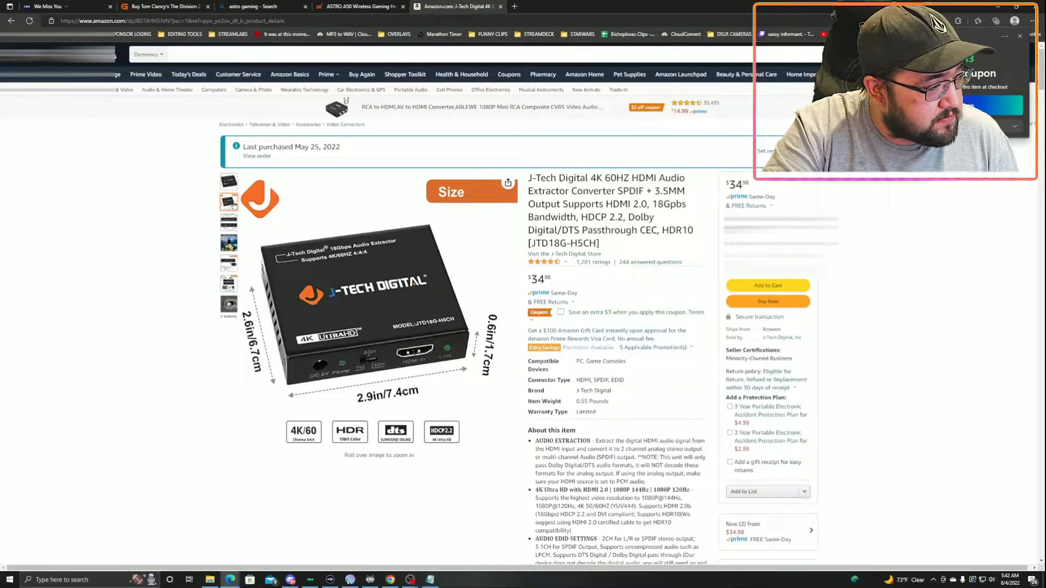
mouse_move(232, 230)
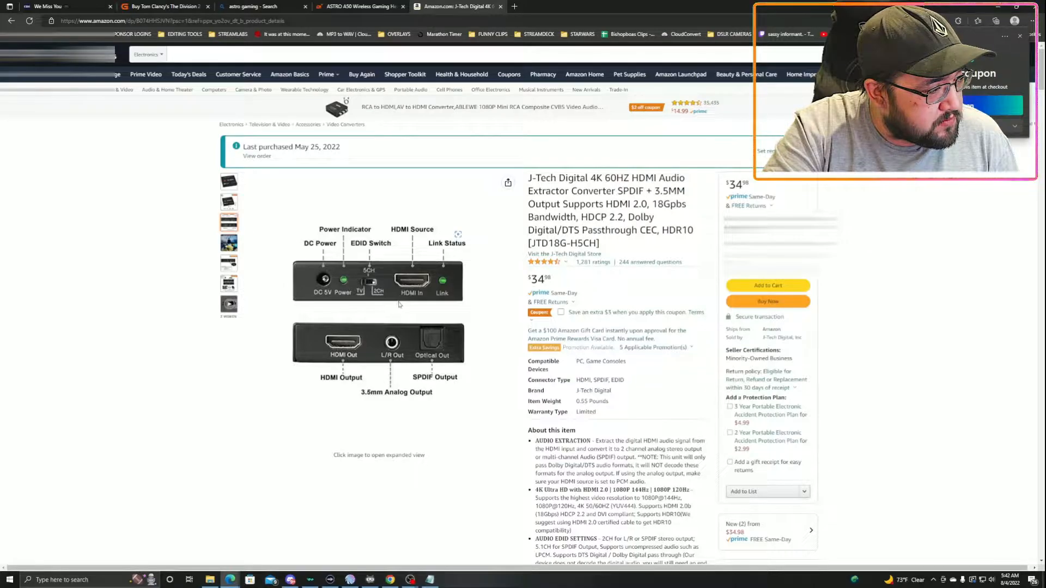
left_click(394, 328)
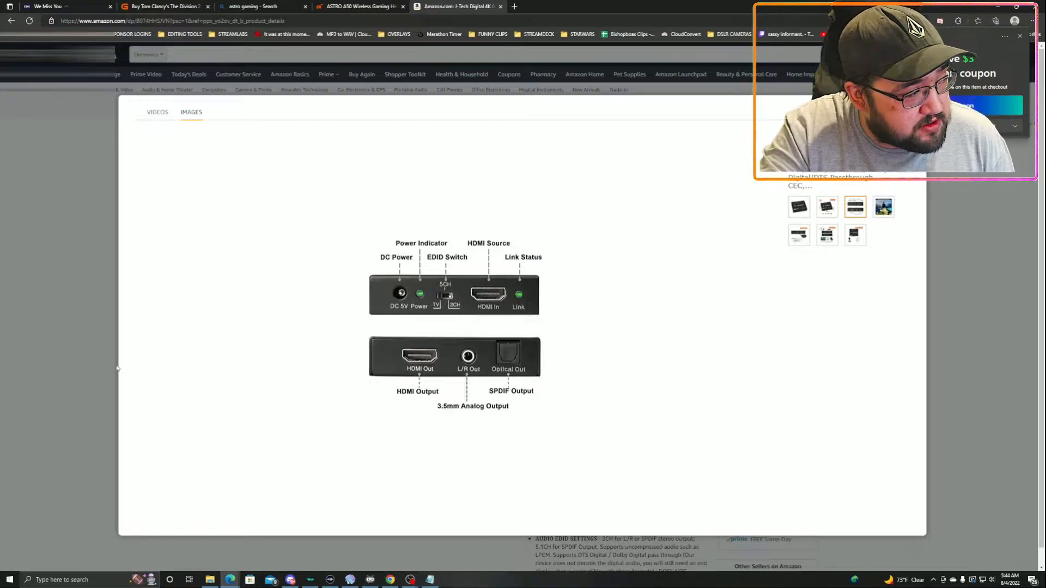
left_click(67, 360)
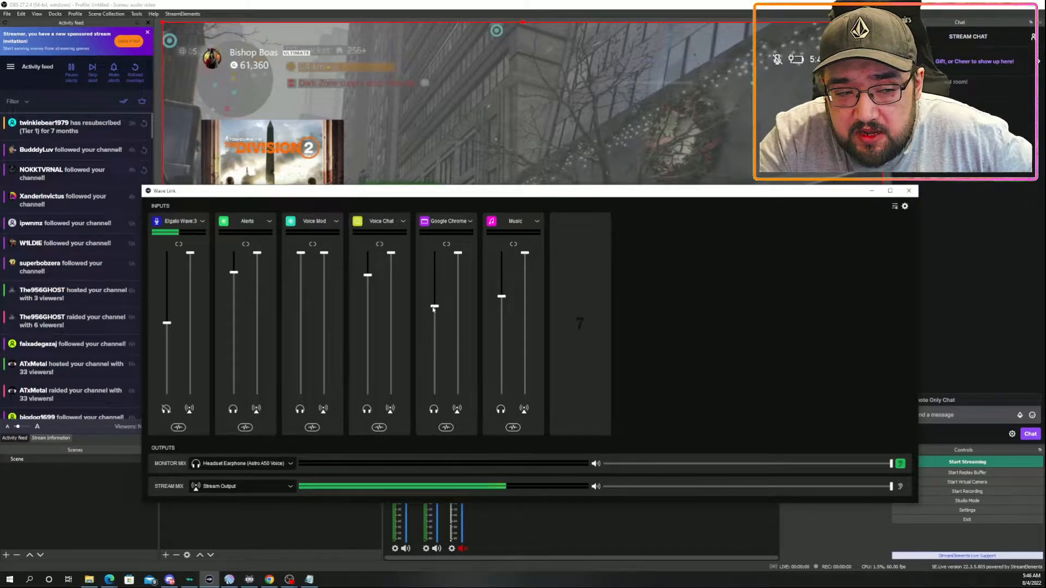
Step: In Wave Link, lower the Google Chrome channel's monitor level to 54% and keep its stream level at 100%
mouse_move(433, 308)
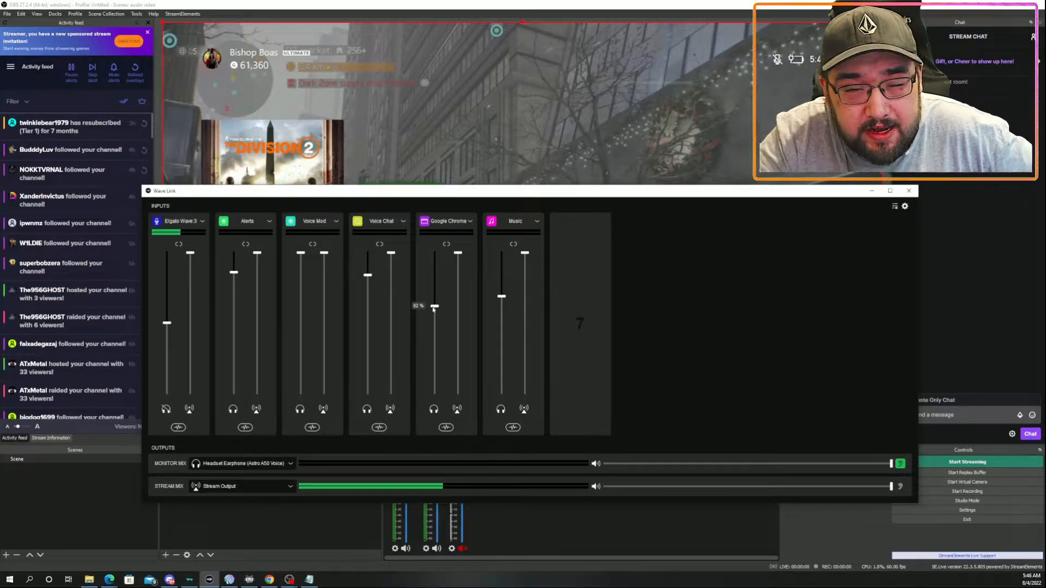
mouse_move(433, 309)
left_mouse_down()
mouse_move(438, 393)
mouse_move(434, 278)
mouse_move(435, 382)
mouse_move(434, 325)
left_mouse_up()
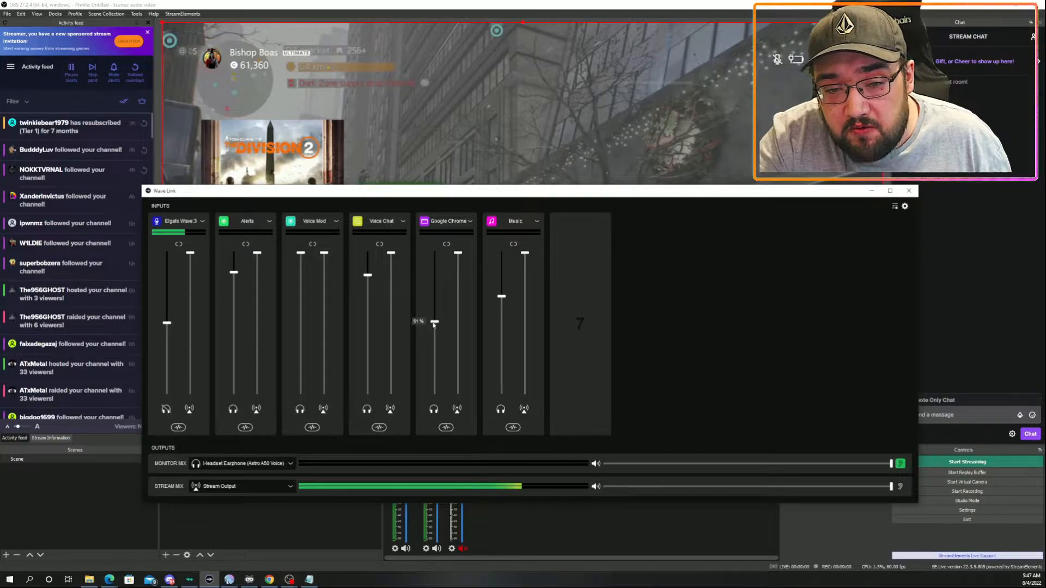
left_click_drag(434, 325, 435, 320)
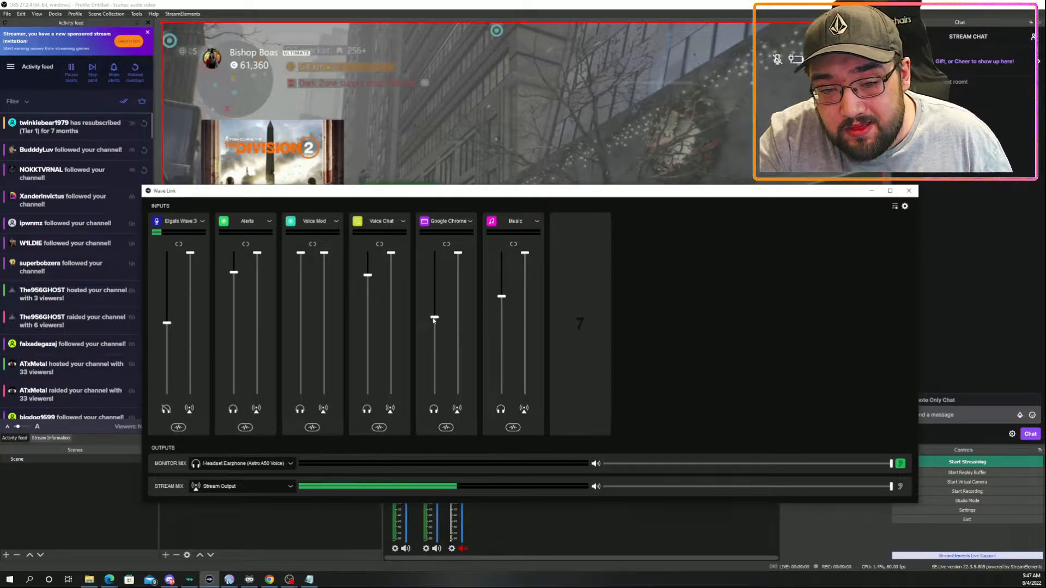
left_click(434, 317)
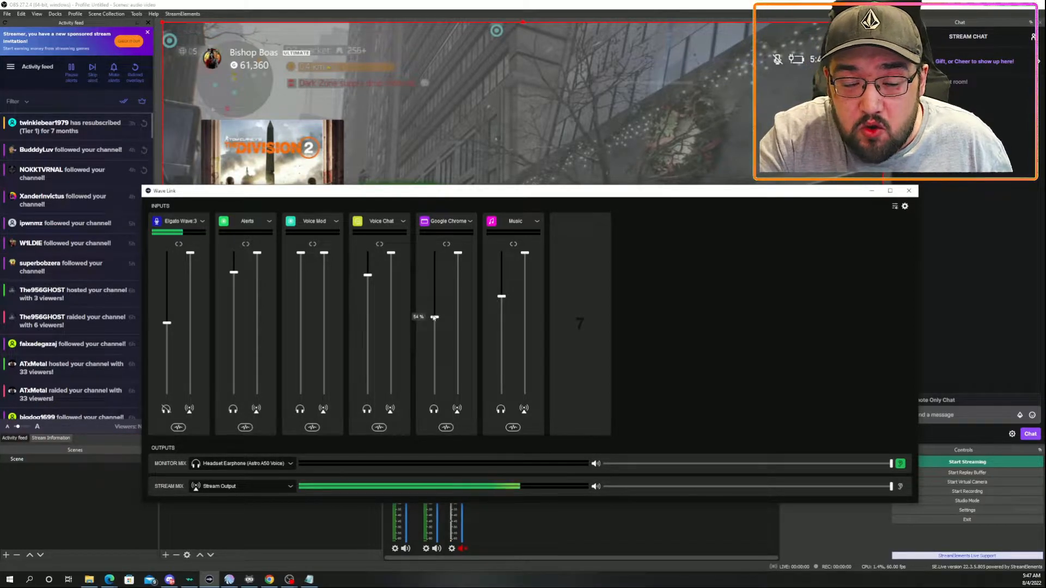
mouse_move(458, 255)
mouse_move(458, 254)
left_mouse_down()
mouse_move(458, 315)
mouse_move(456, 254)
left_mouse_up()
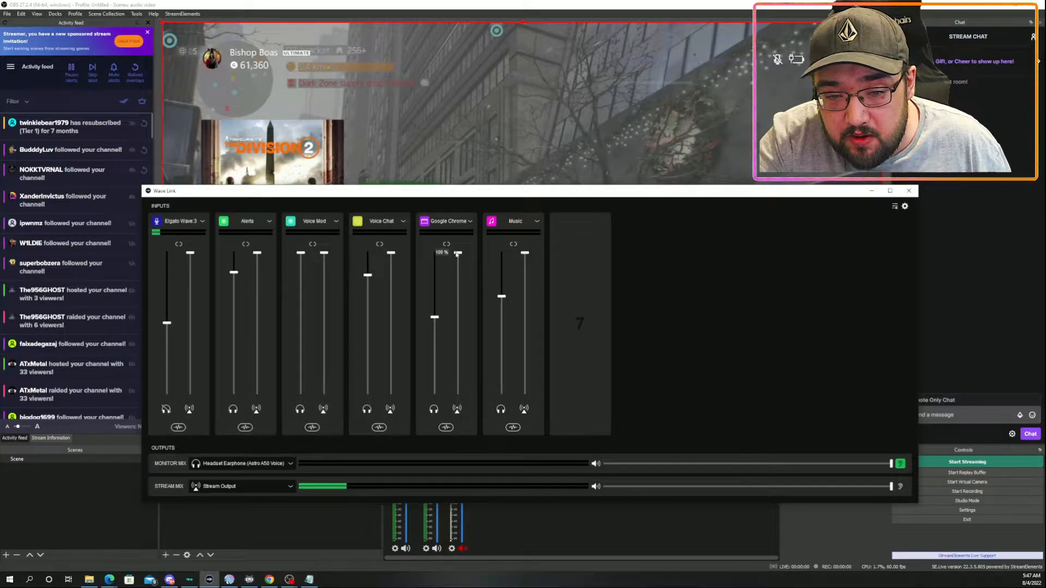
mouse_move(432, 268)
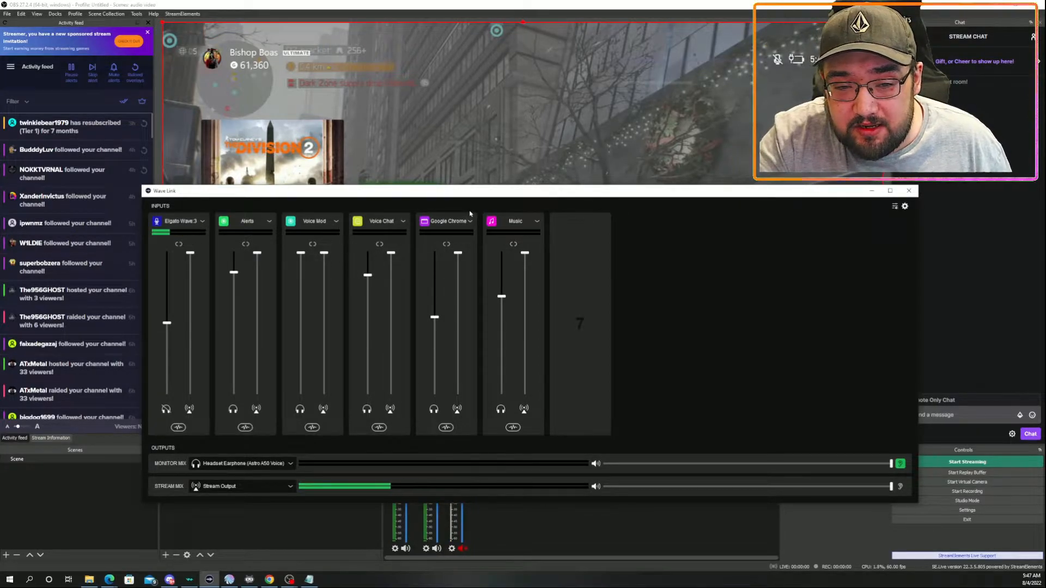
Step: Raise Google Chrome's monitor level in Wave Link to match the Music channel's, and switch back to OBS
left_click_drag(465, 195, 466, 104)
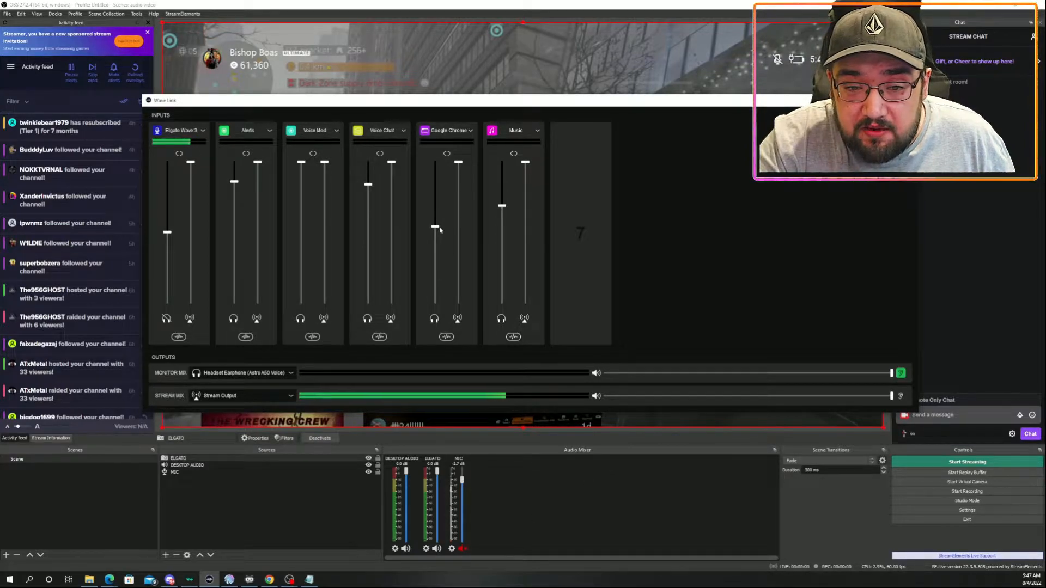
mouse_move(435, 227)
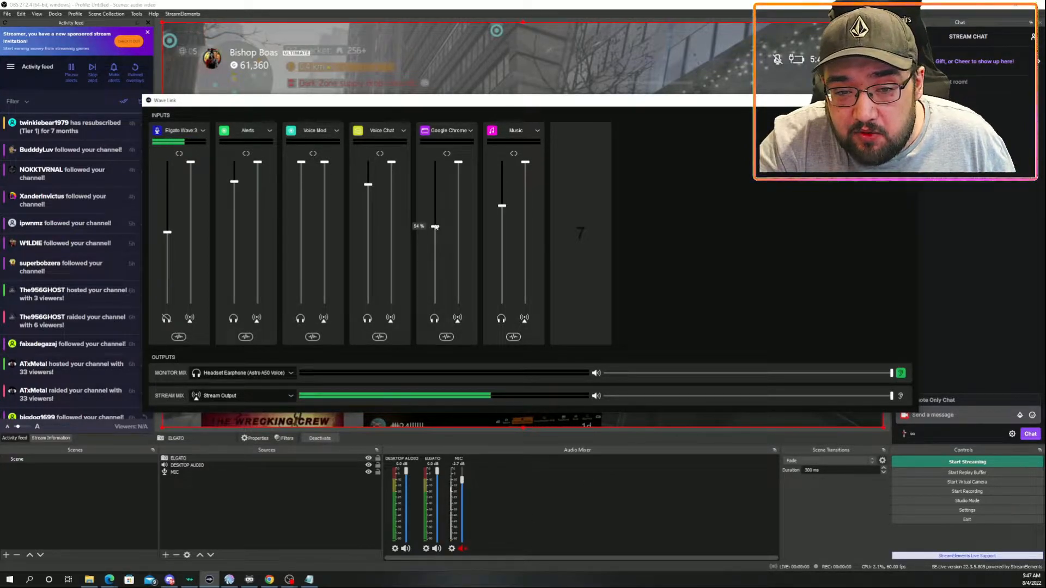
mouse_move(436, 229)
left_mouse_down()
mouse_move(439, 168)
mouse_move(436, 210)
left_mouse_up()
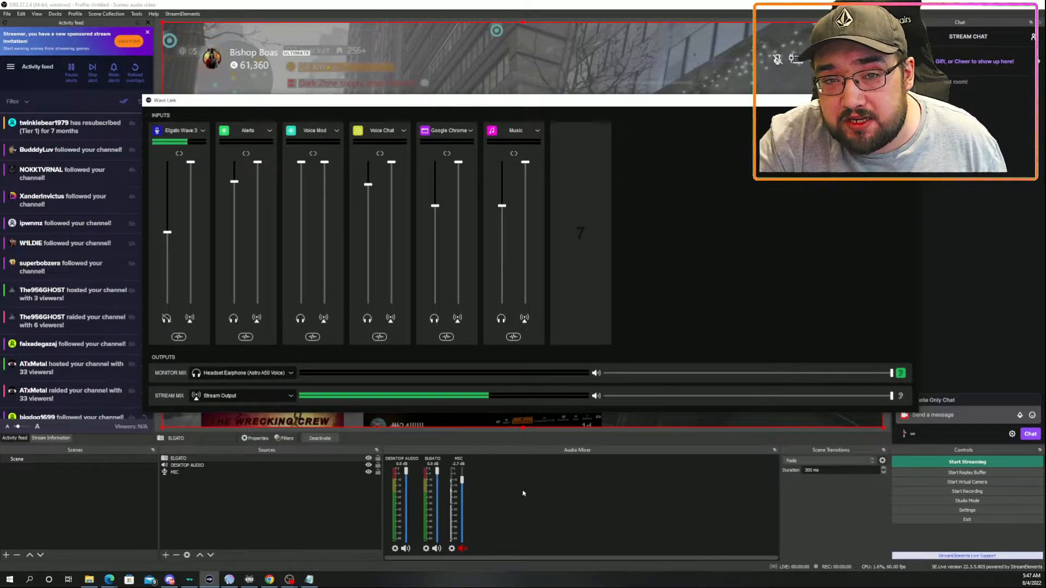
mouse_move(459, 165)
left_mouse_down()
mouse_move(459, 233)
mouse_move(459, 162)
left_mouse_up()
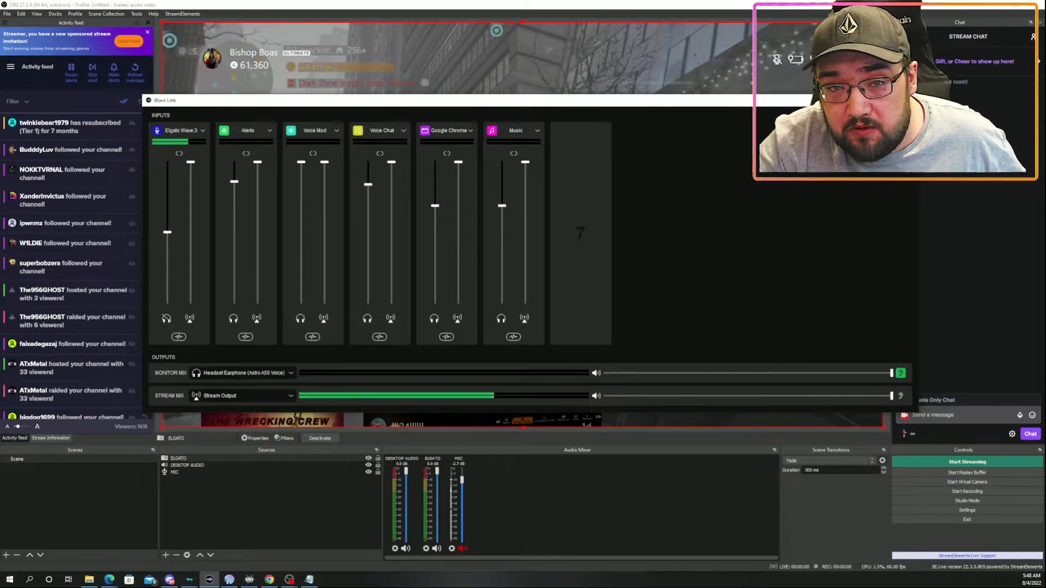
key("alt+Tab")
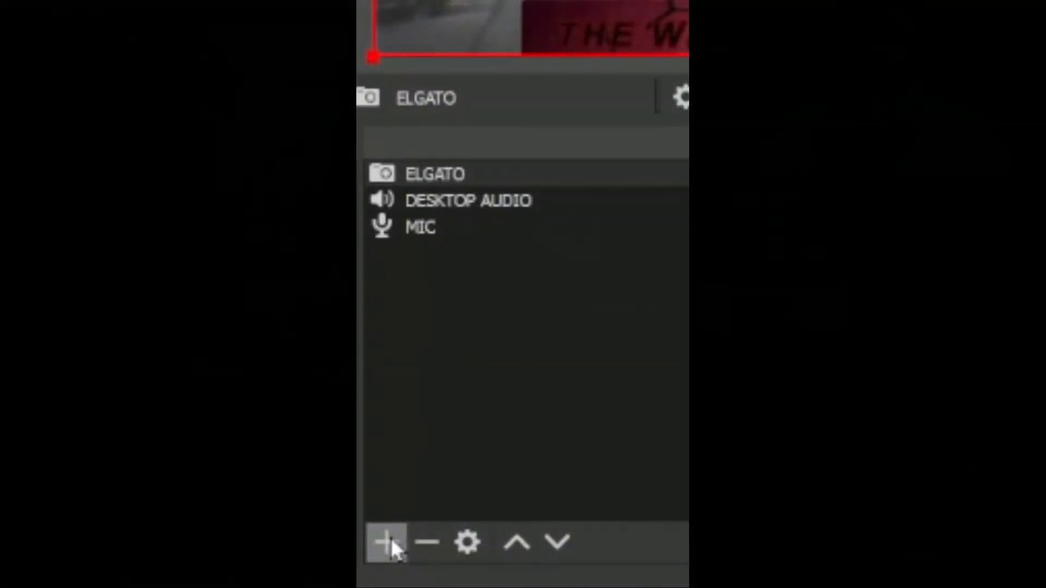
Step: Add a new Audio Output Capture source named PARTY CHAT
left_click(388, 539)
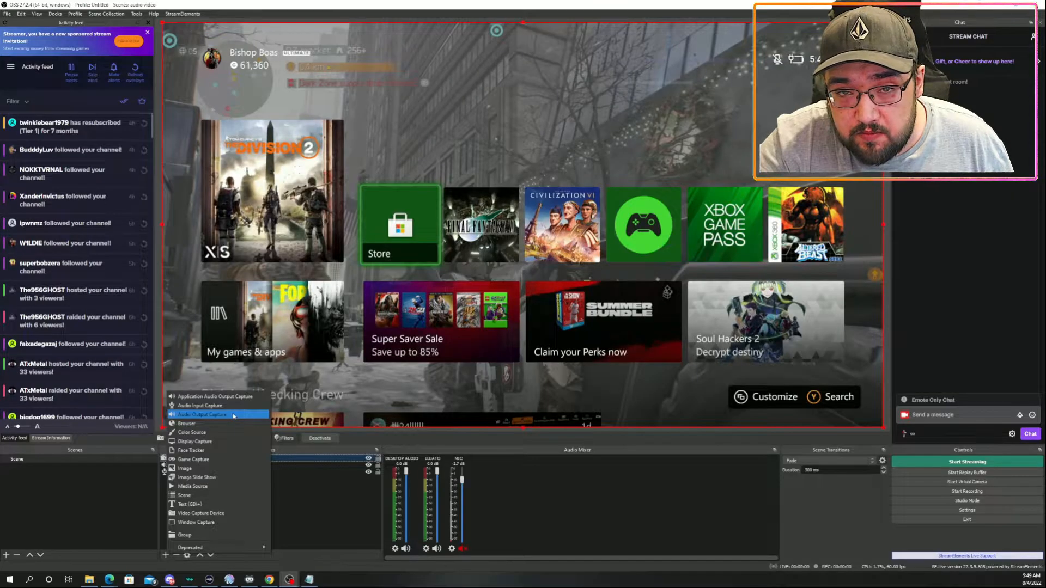
left_click(617, 134)
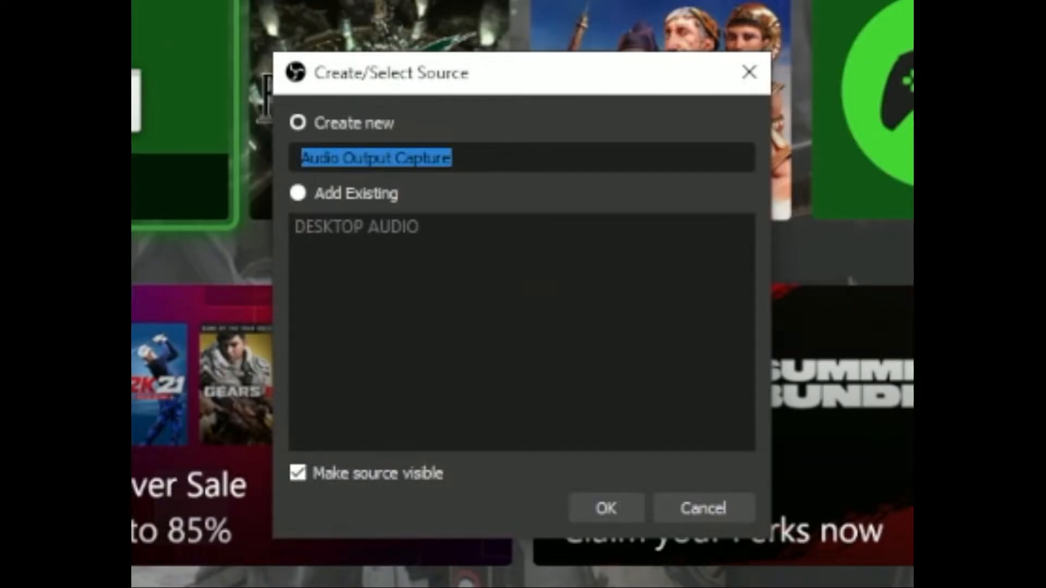
type("PARTY CHAT")
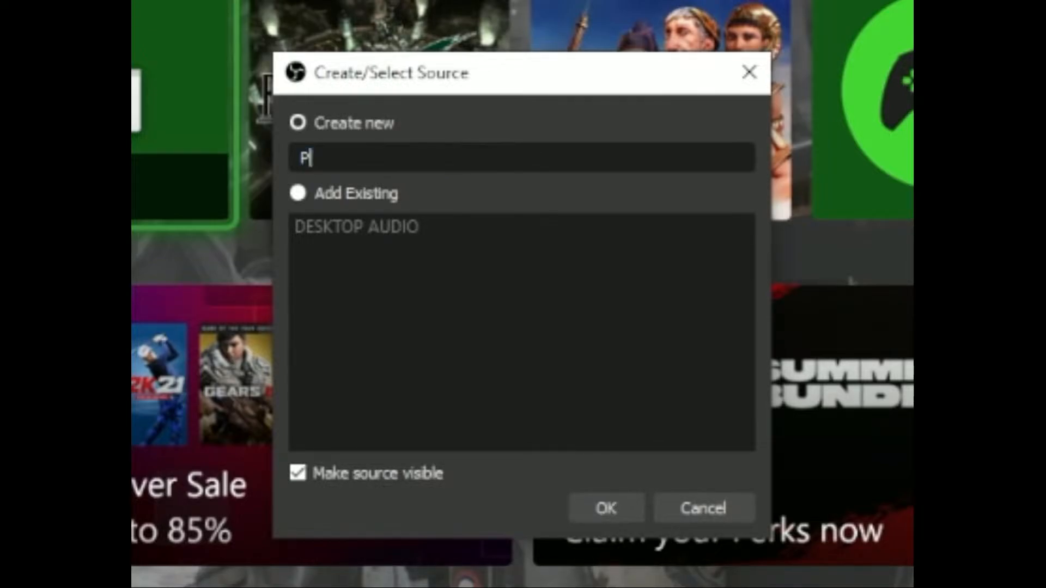
key("Return")
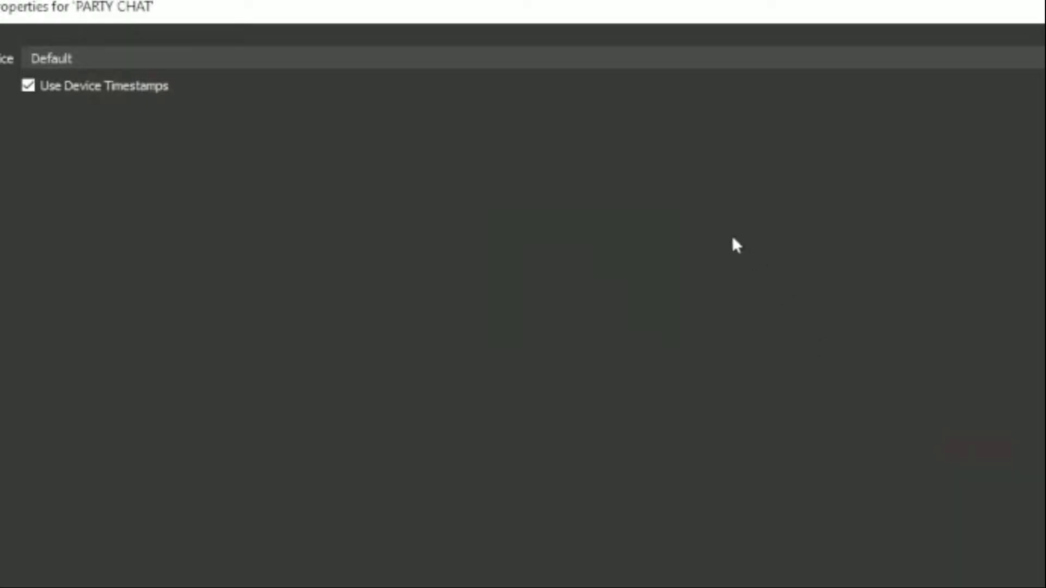
Step: Set PARTY CHAT's device to Headset Earphone (Astro A50 Voice) and lower its mixer volume to -0.4 dB
left_click(573, 57)
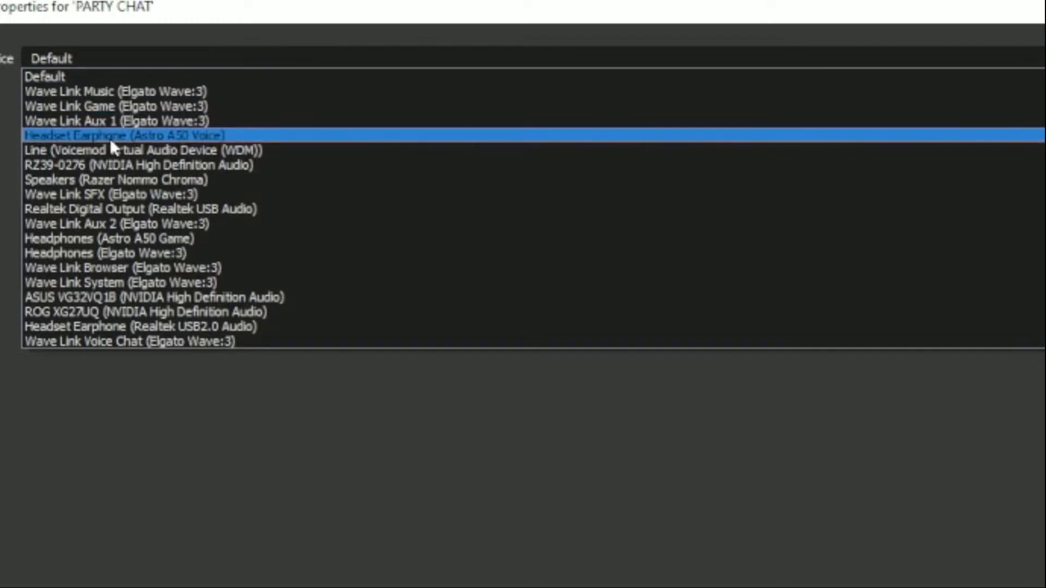
left_click(286, 136)
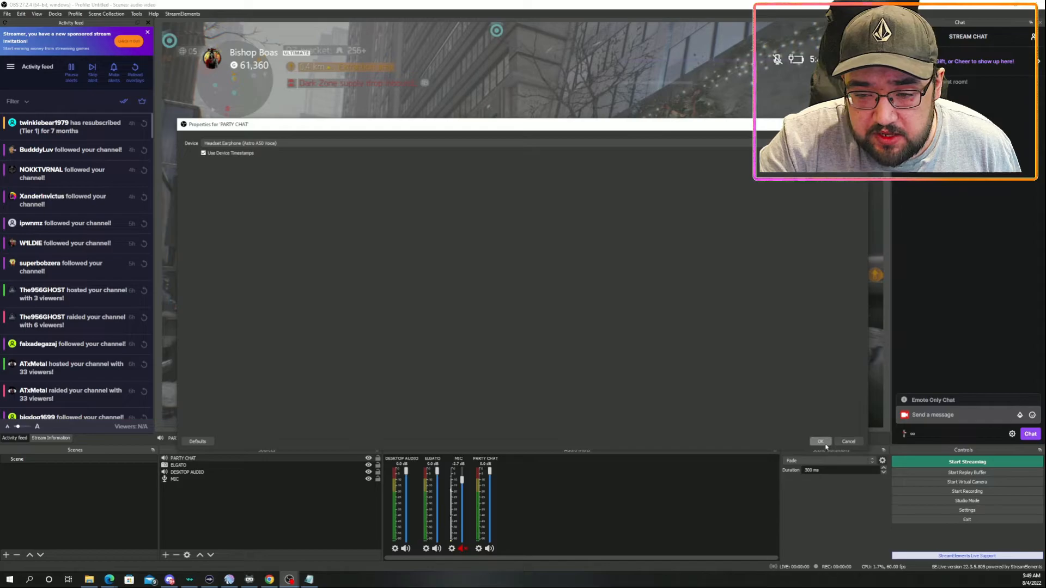
left_click(820, 441)
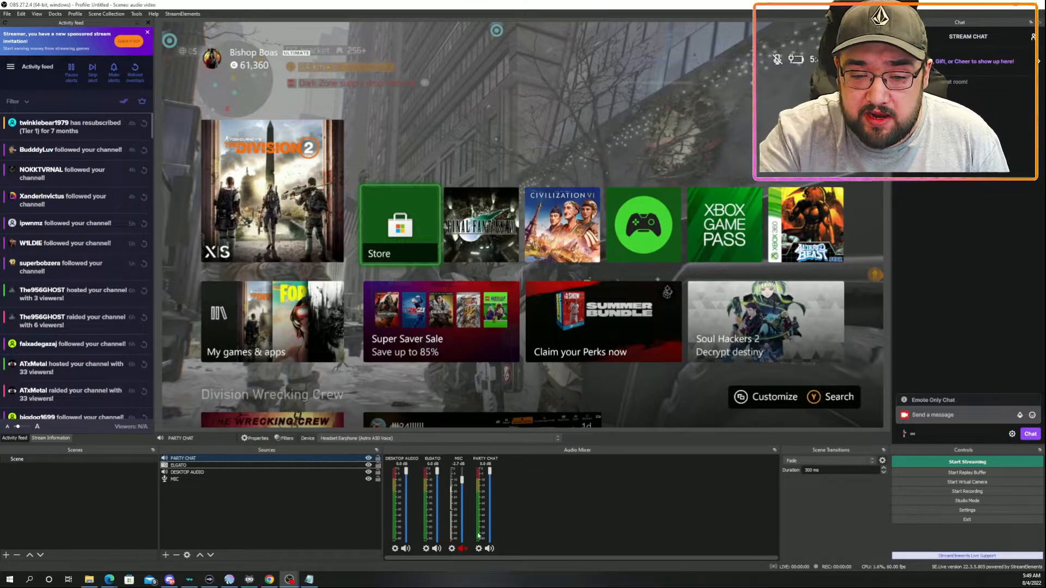
mouse_move(490, 474)
left_mouse_down()
mouse_move(492, 536)
mouse_move(489, 477)
left_mouse_up()
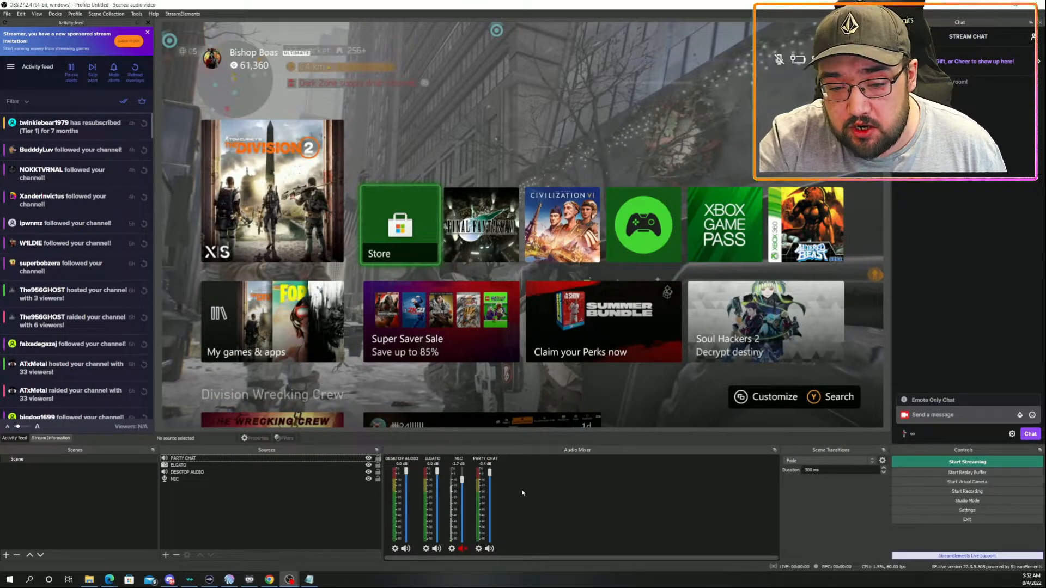
Step: Delete the PARTY CHAT source from the scene
left_click(208, 460)
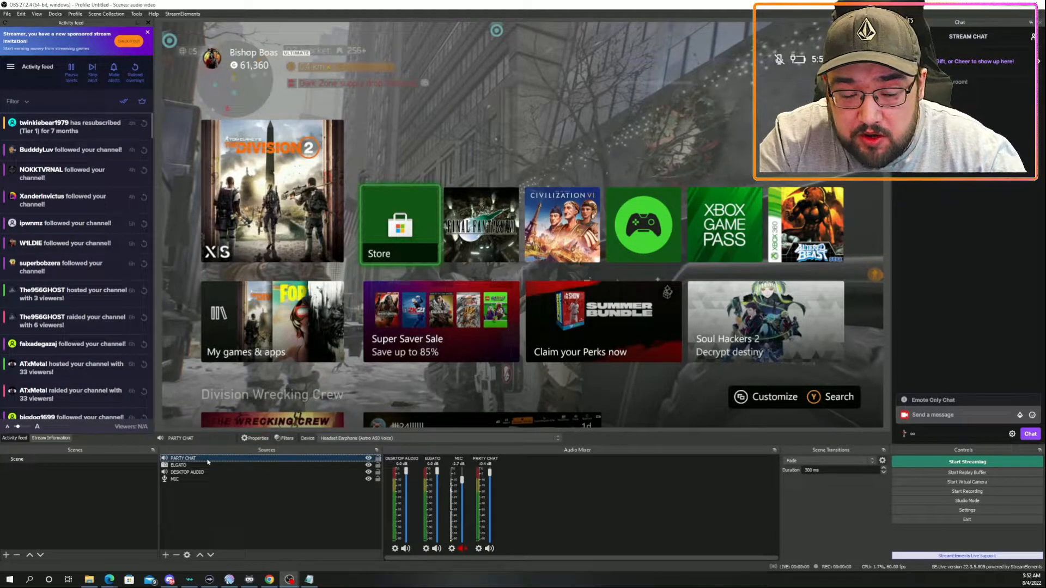
key("Delete")
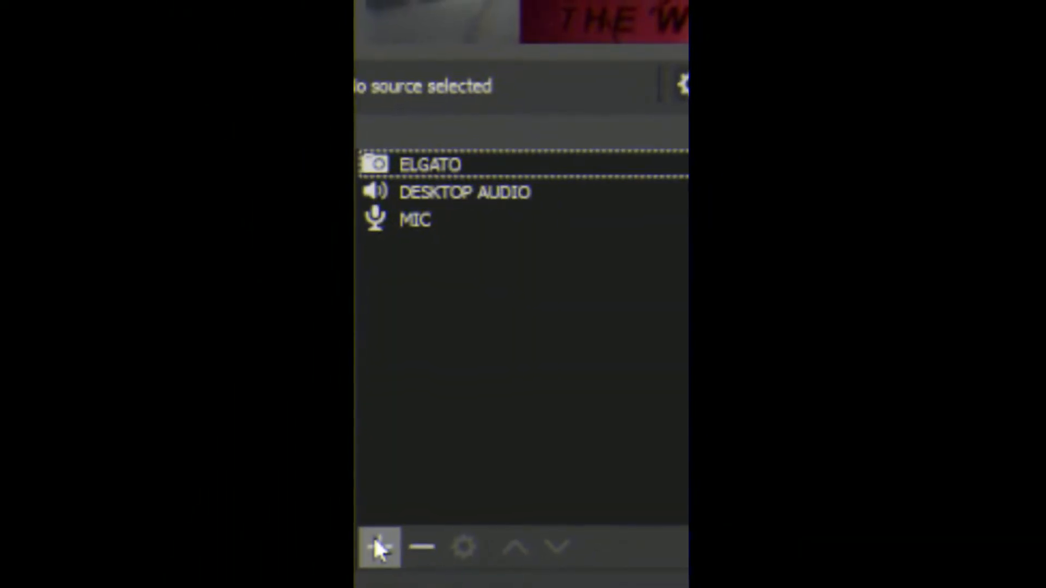
Step: Add a new Audio Output Capture source named PC PARTY
left_click(374, 547)
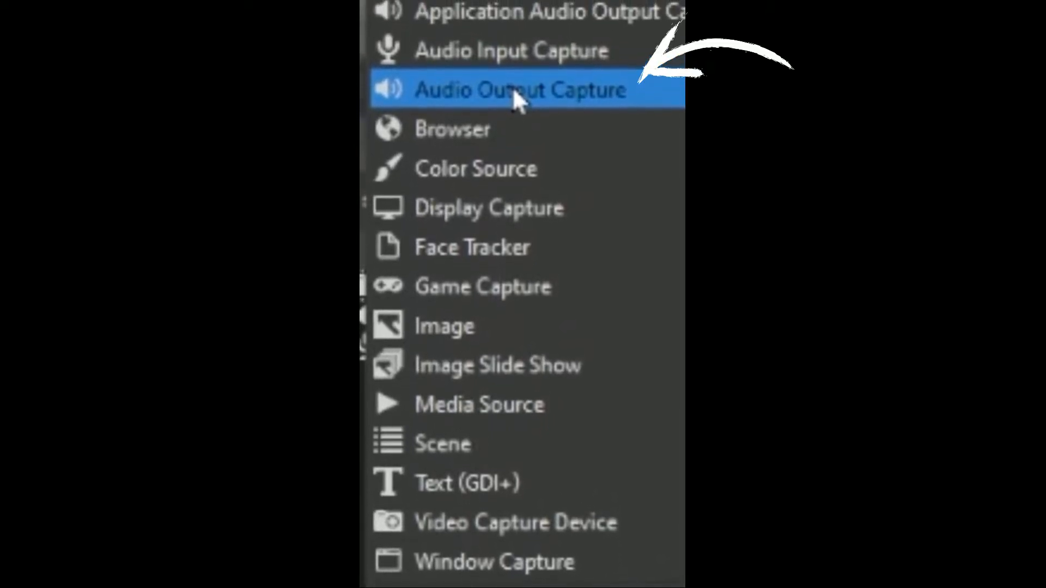
left_click(515, 74)
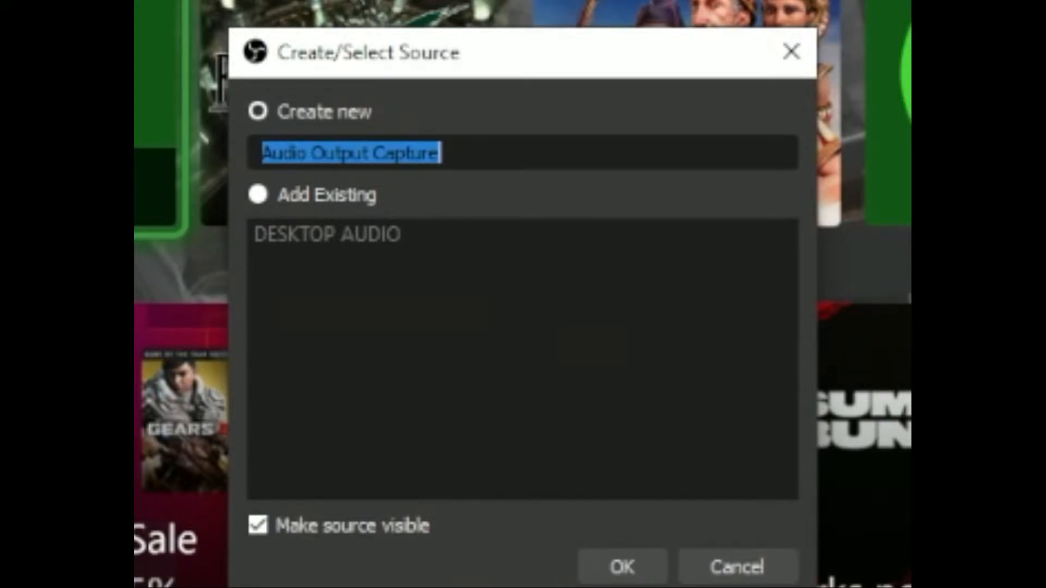
type("PC PARTY")
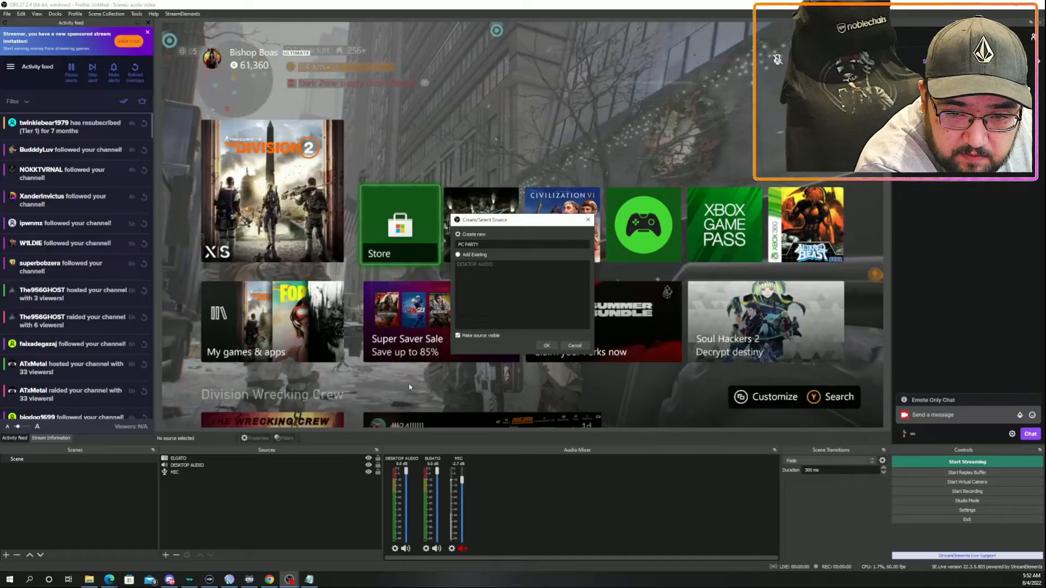
key("Return")
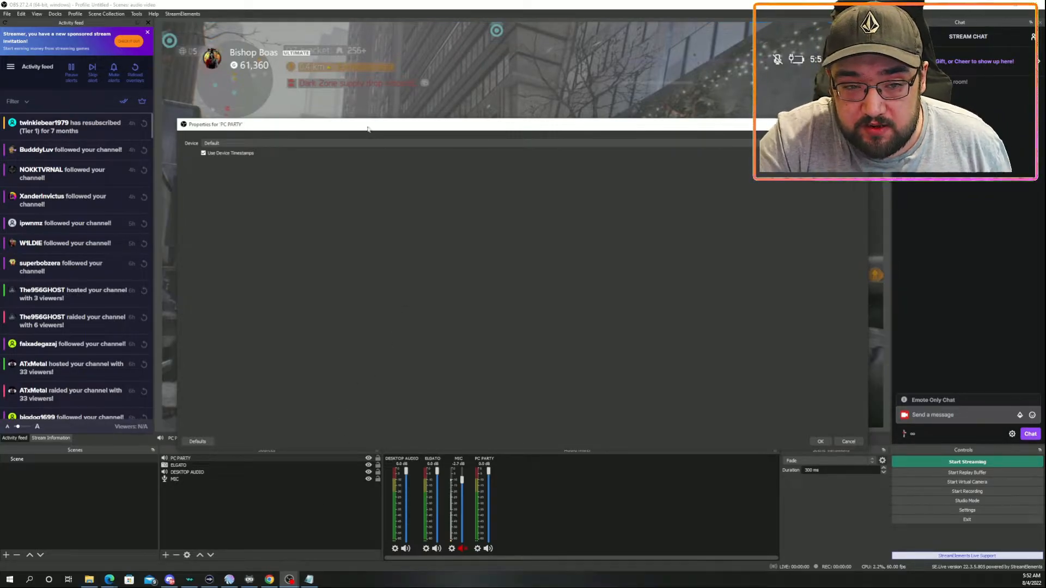
Step: Review the available PC PARTY devices, and check Xbox Game Bar's output in the Windows app volume and device preferences opened from Wave Link
left_click(369, 143)
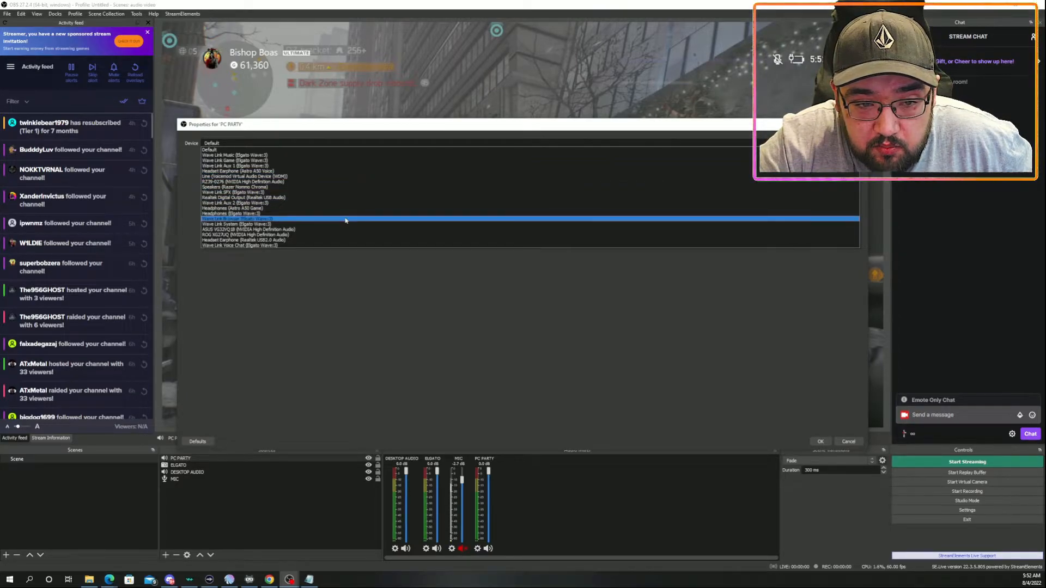
left_click(353, 305)
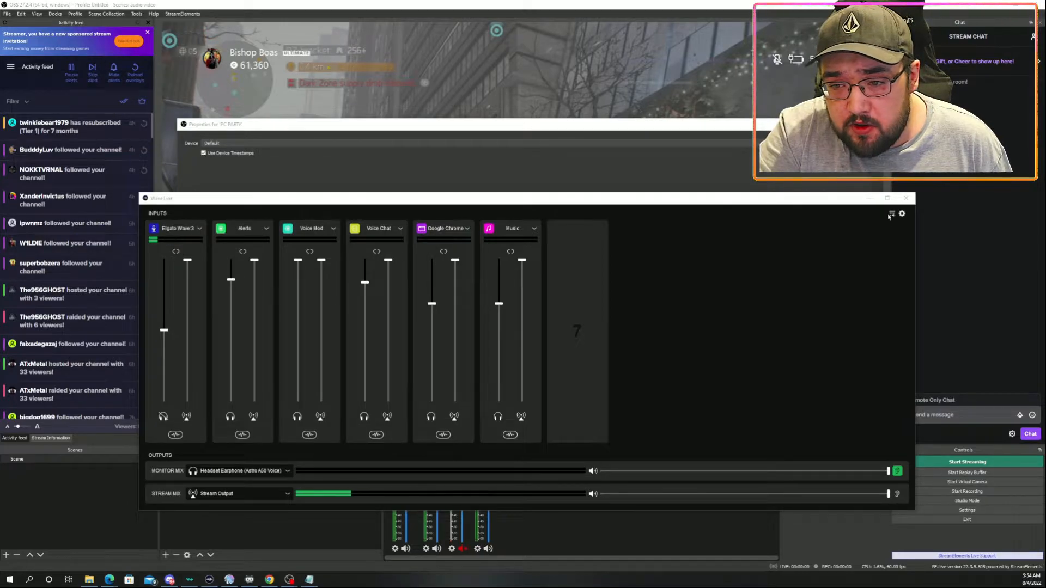
left_click(892, 214)
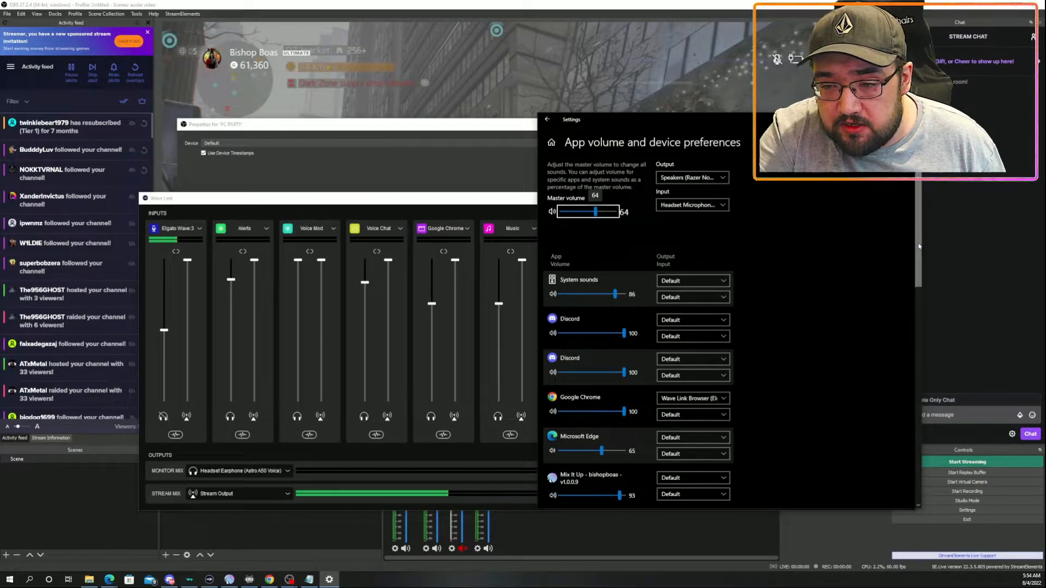
left_click_drag(919, 246, 930, 452)
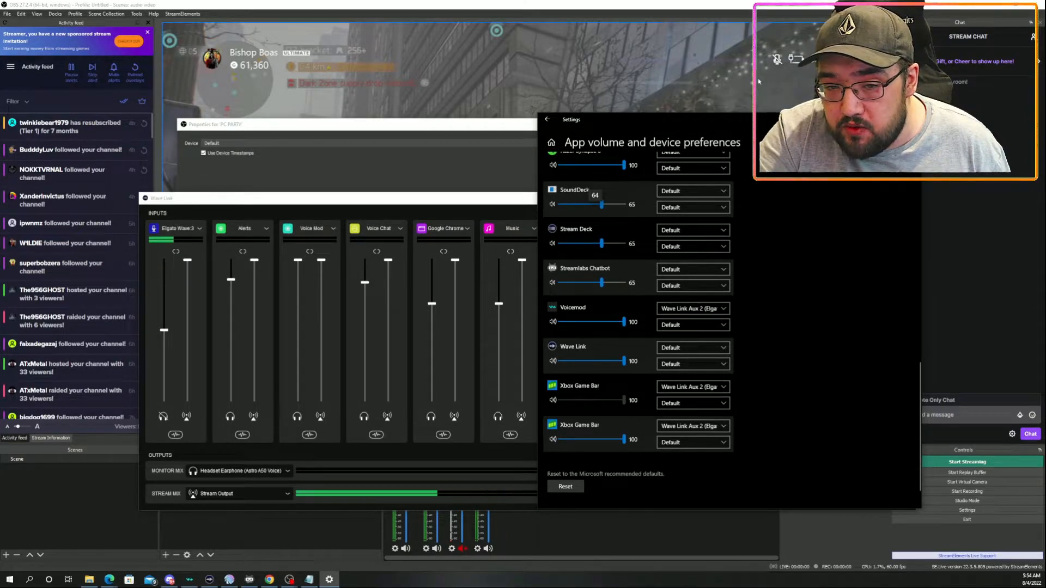
left_click_drag(627, 119, 682, 114)
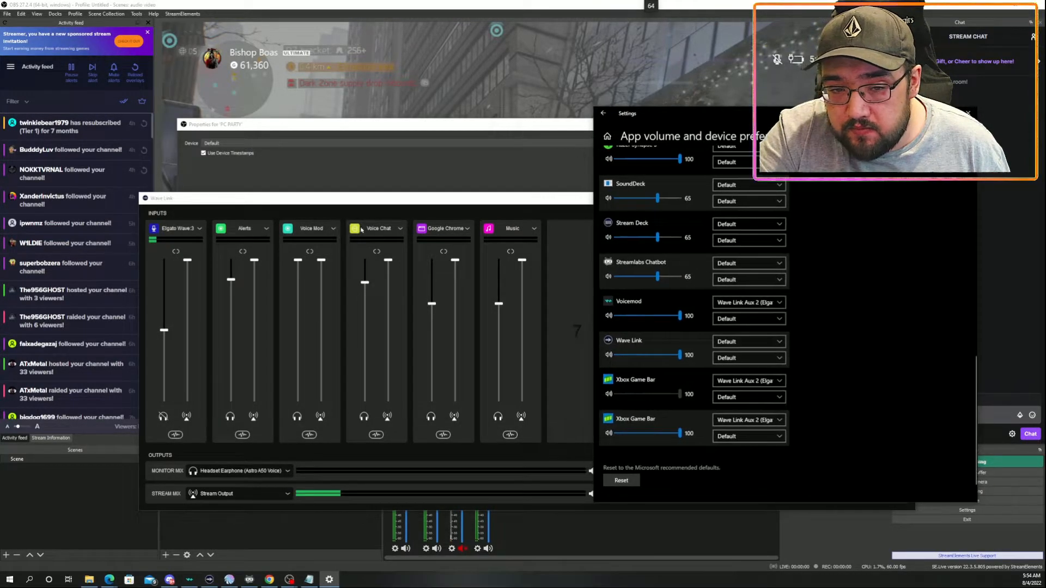
Step: Check the audio input assigned to Wave Link's Voice Chat channel, and close the Windows app volume preferences
left_click(400, 229)
left_click(401, 229)
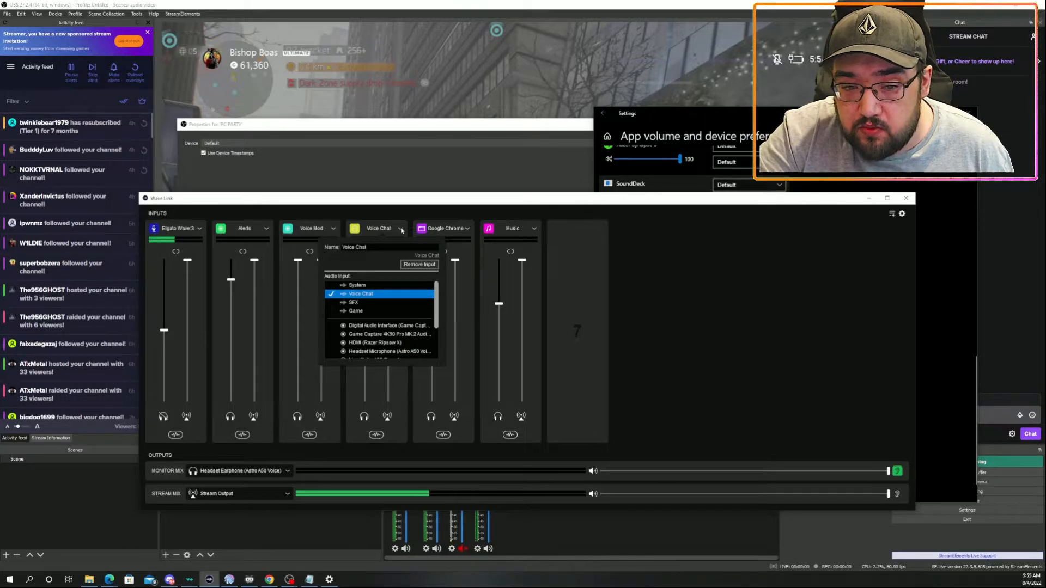
left_click(401, 229)
left_click(401, 229)
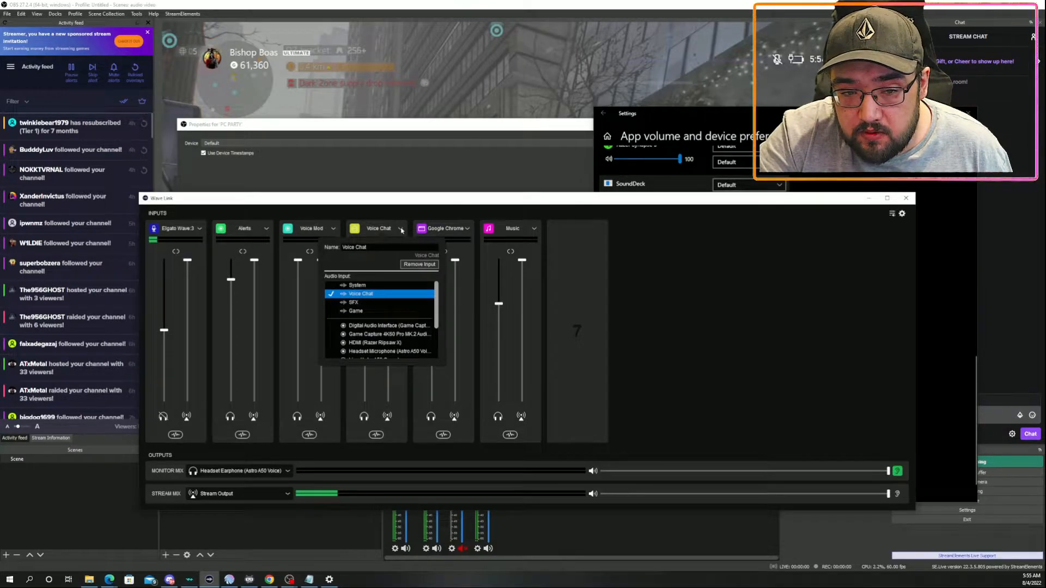
left_click(396, 216)
key("alt+Tab")
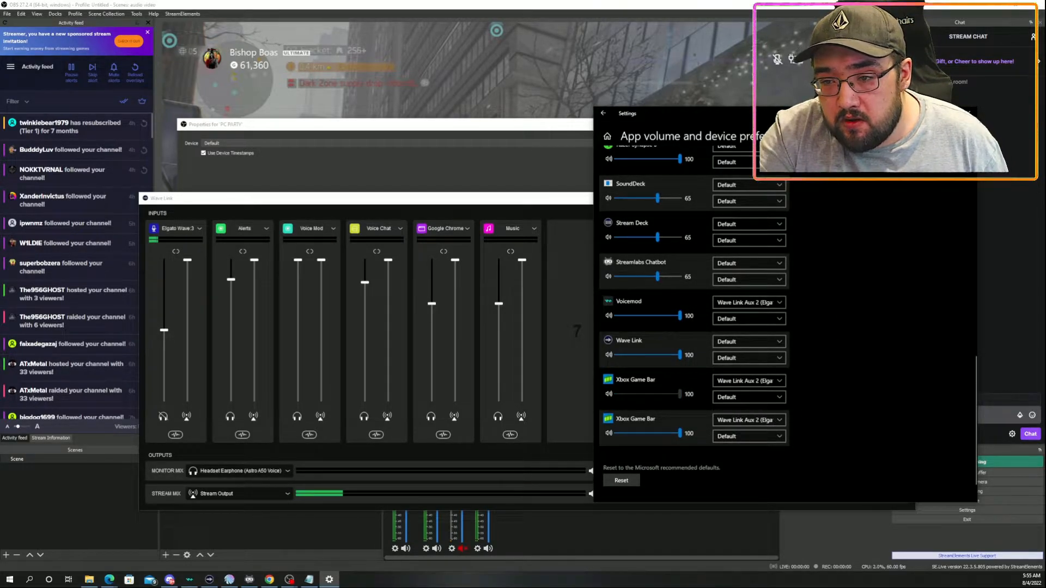
left_click(965, 113)
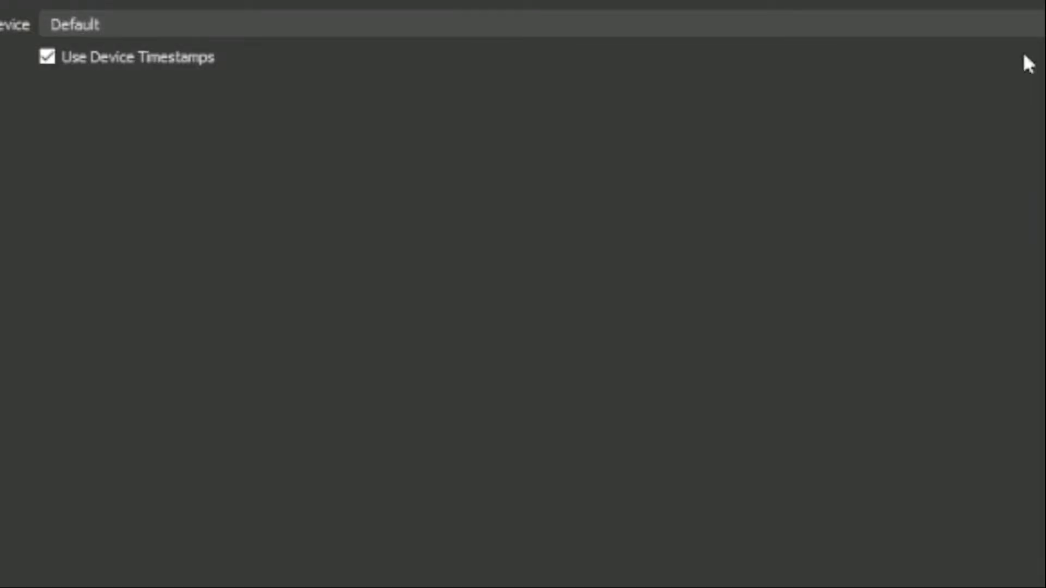
Step: Set PC PARTY's device to Wave Link Aux 2 (Elgato Wave:3) and confirm its properties
left_click(674, 24)
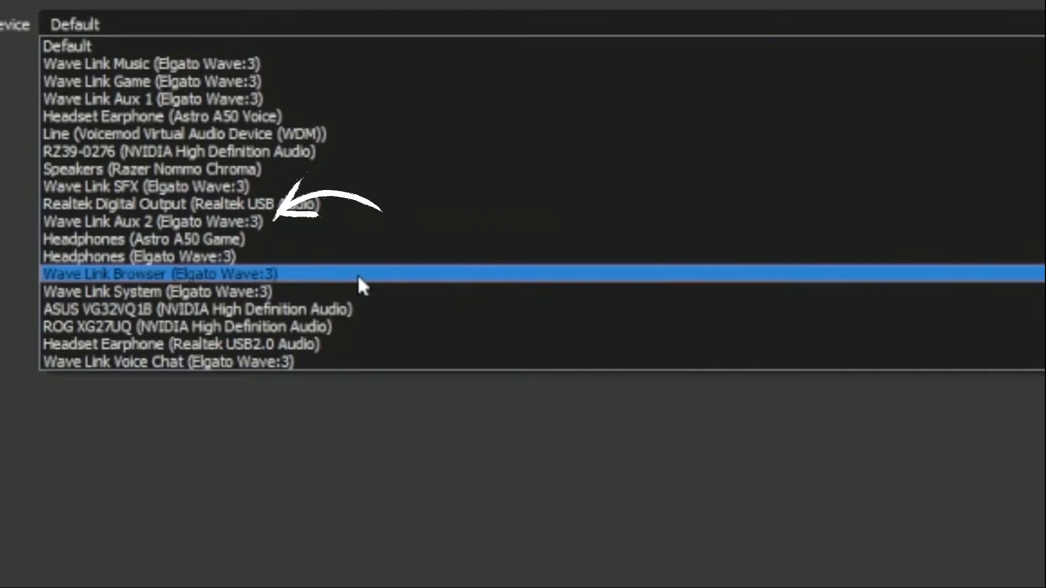
left_click(346, 221)
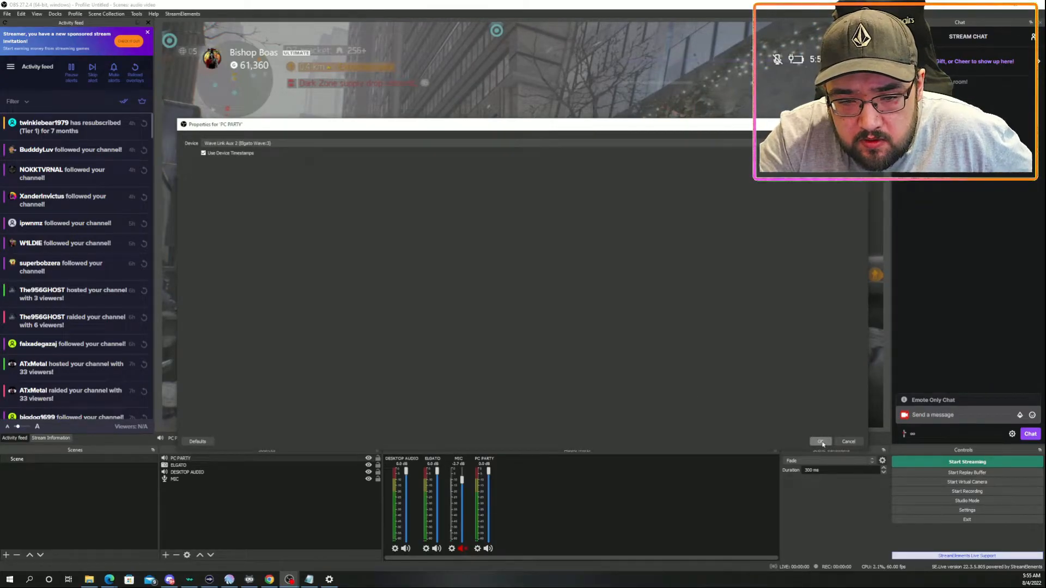
left_click(830, 442)
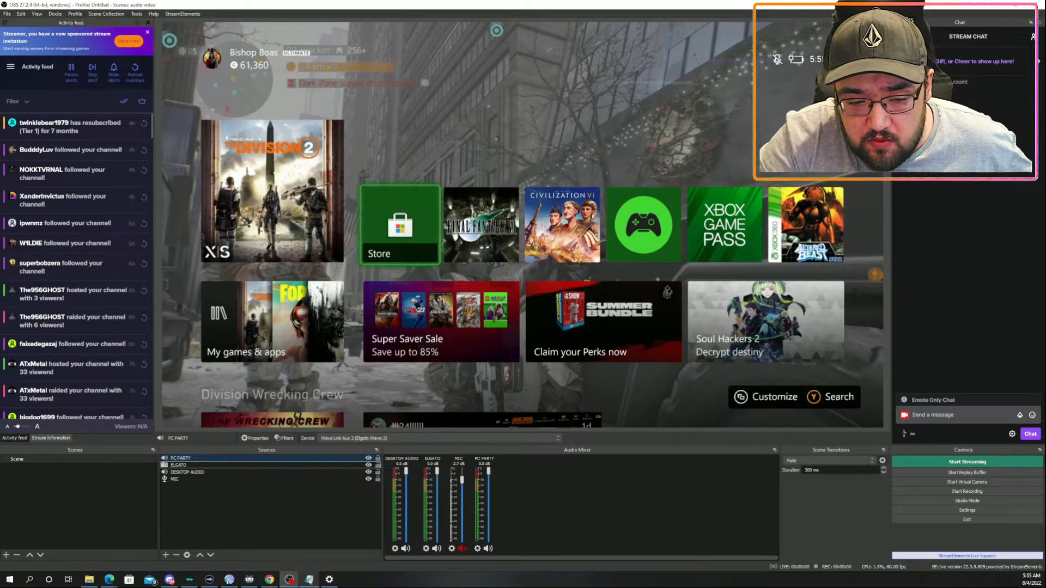
Step: Switch to Wave Link and check the audio input and app routing used by the Google Chrome channel
left_click(211, 579)
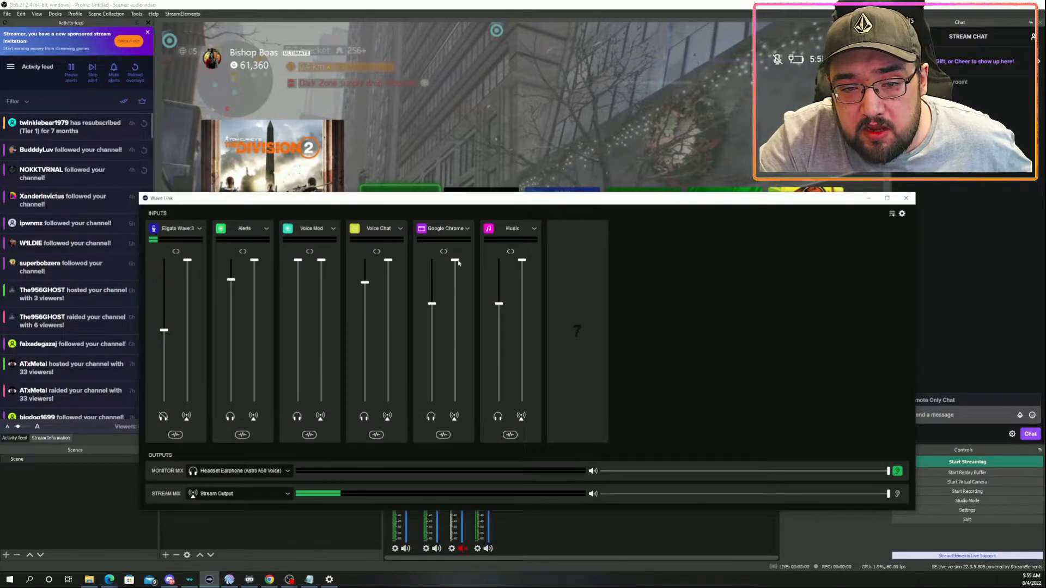
left_click(466, 229)
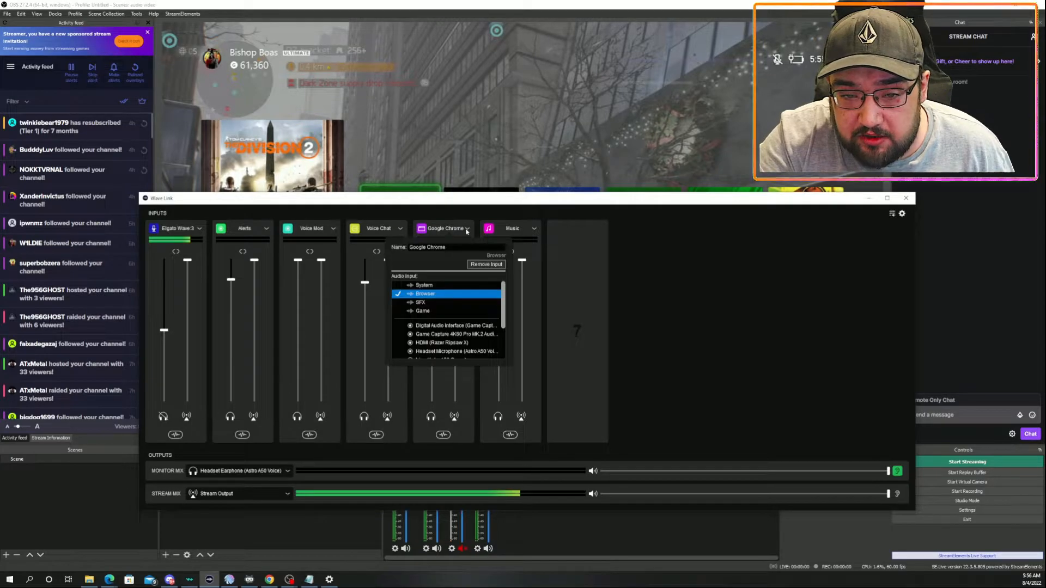
left_click(892, 217)
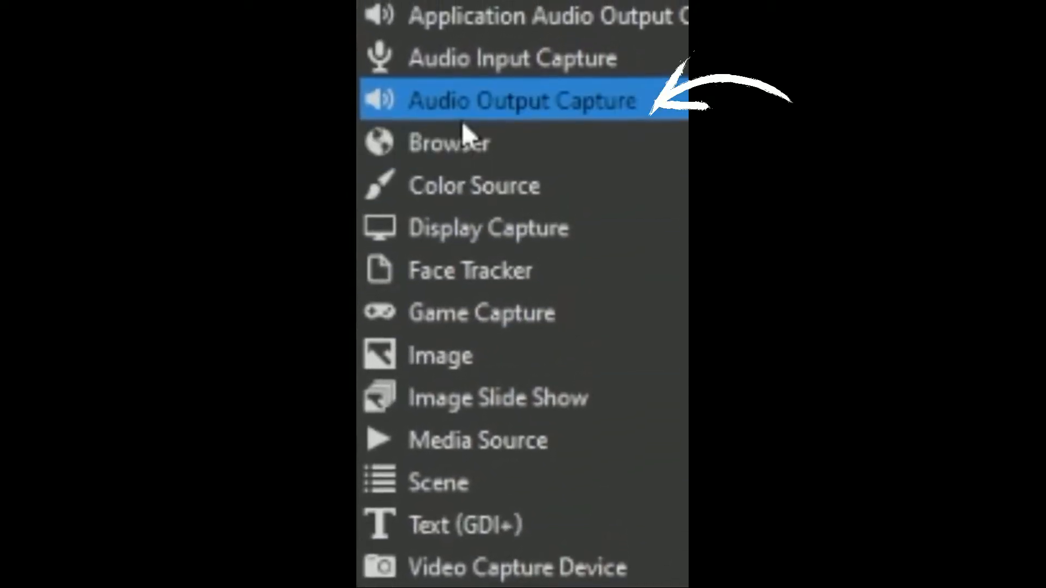
Step: Add a new Audio Output Capture source named GOOGLE CHROME in OBS
left_click(471, 92)
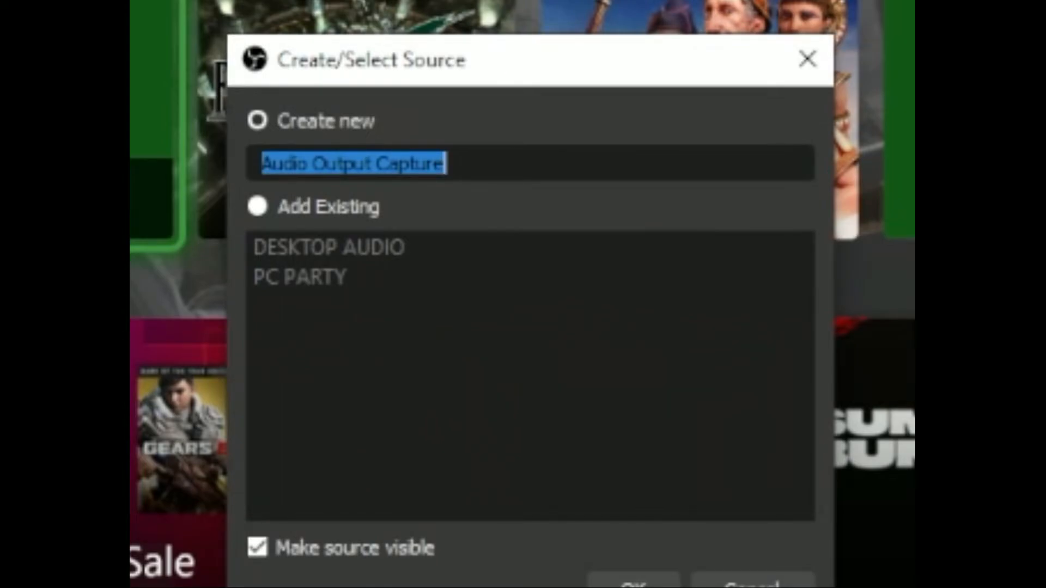
type("GOO")
key("BackSpace")
key("BackSpace")
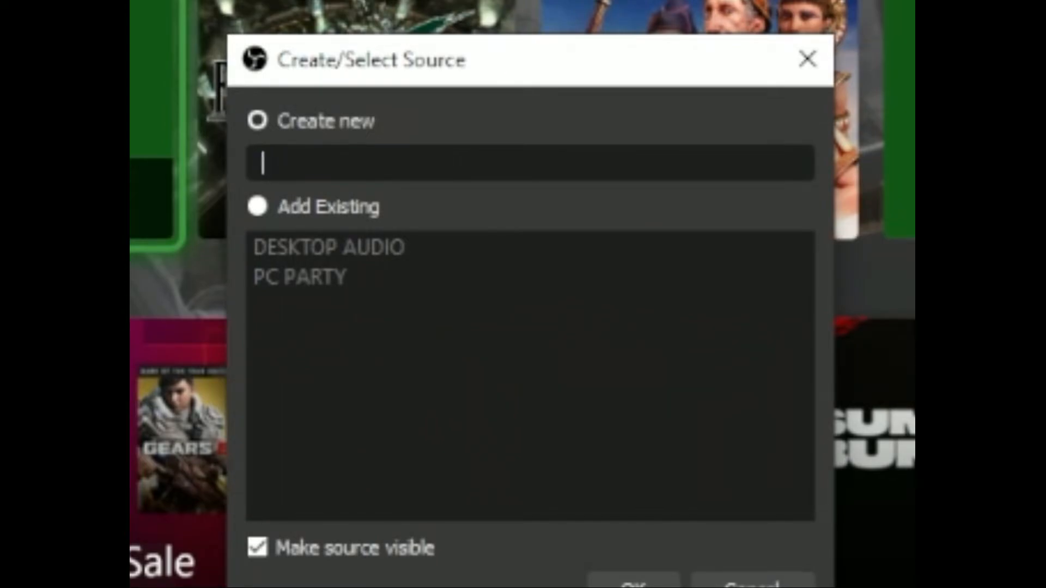
type("OOGLE CHRO")
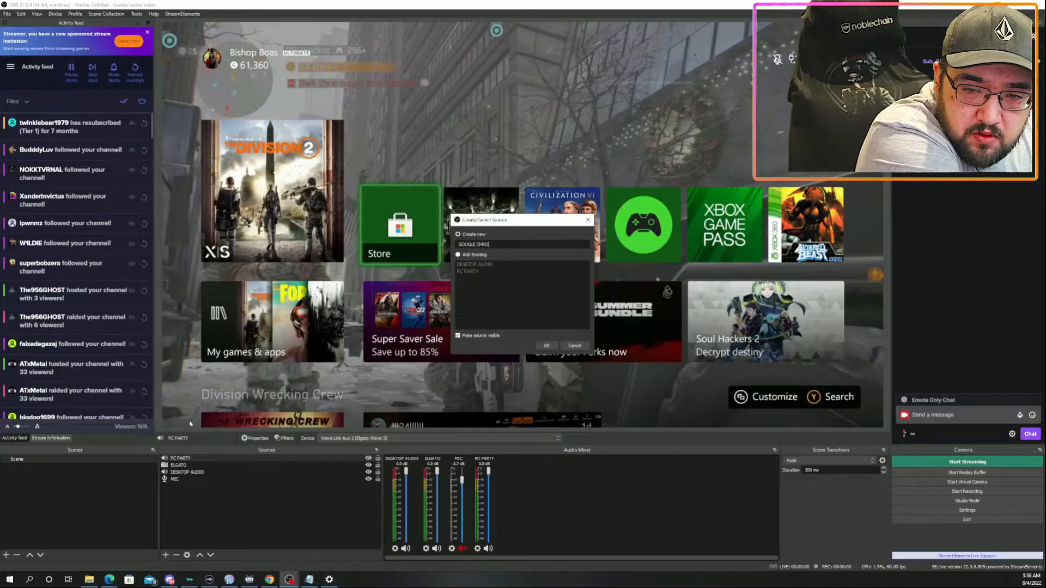
type("ME")
key("Return")
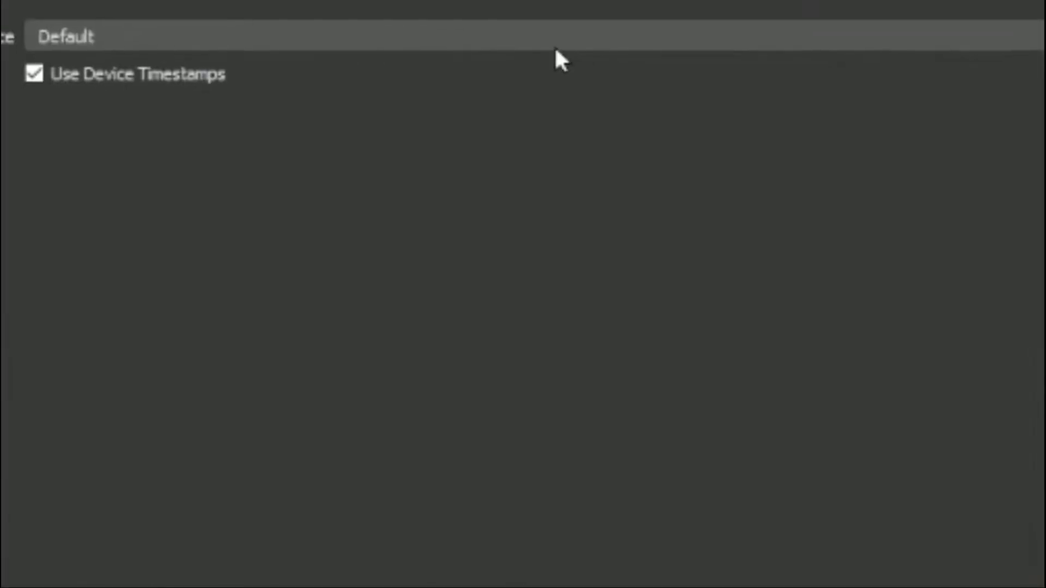
Step: Set GOOGLE CHROME's device to Wave Link Browser (Elgato Wave:3) and confirm its properties
left_click(343, 145)
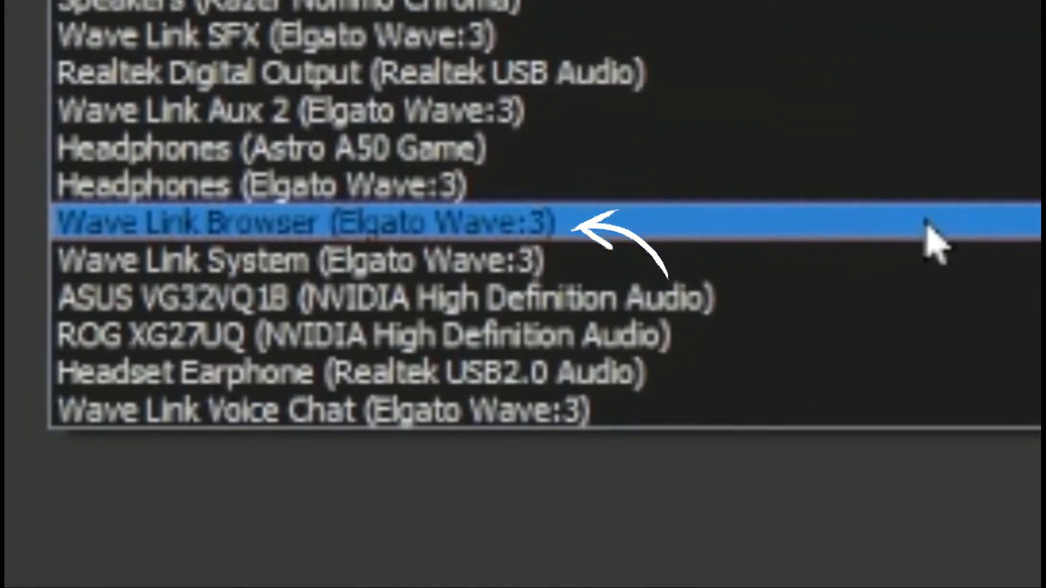
left_click(925, 253)
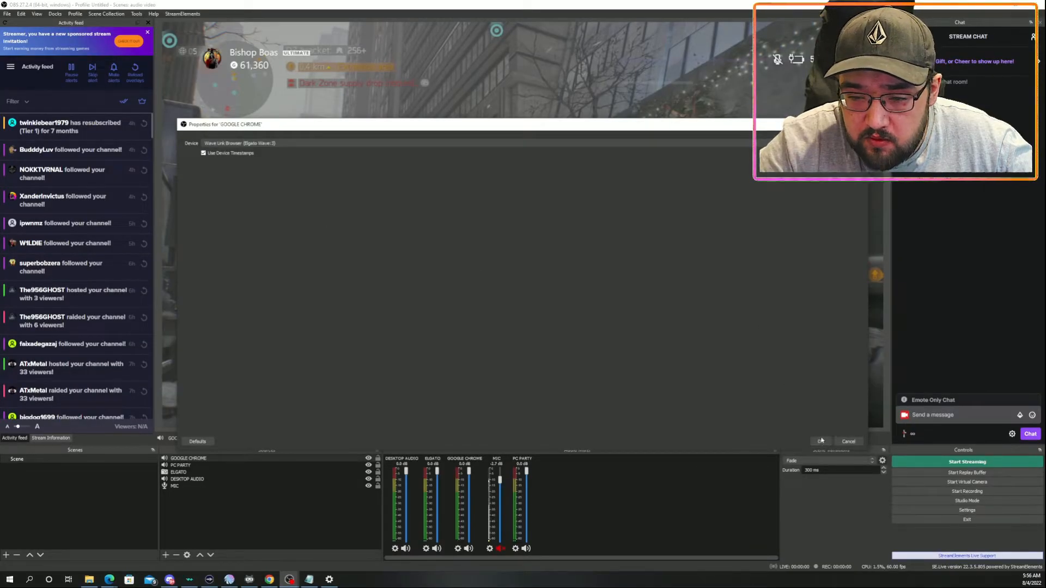
key("Return")
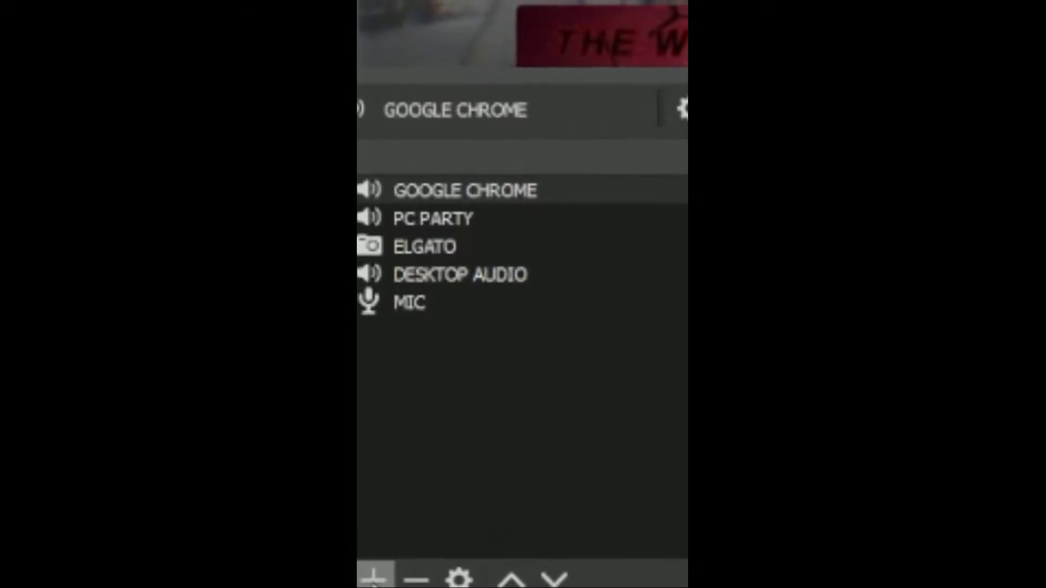
Step: Add a new Audio Output Capture source named SPOTIFY
left_click(373, 570)
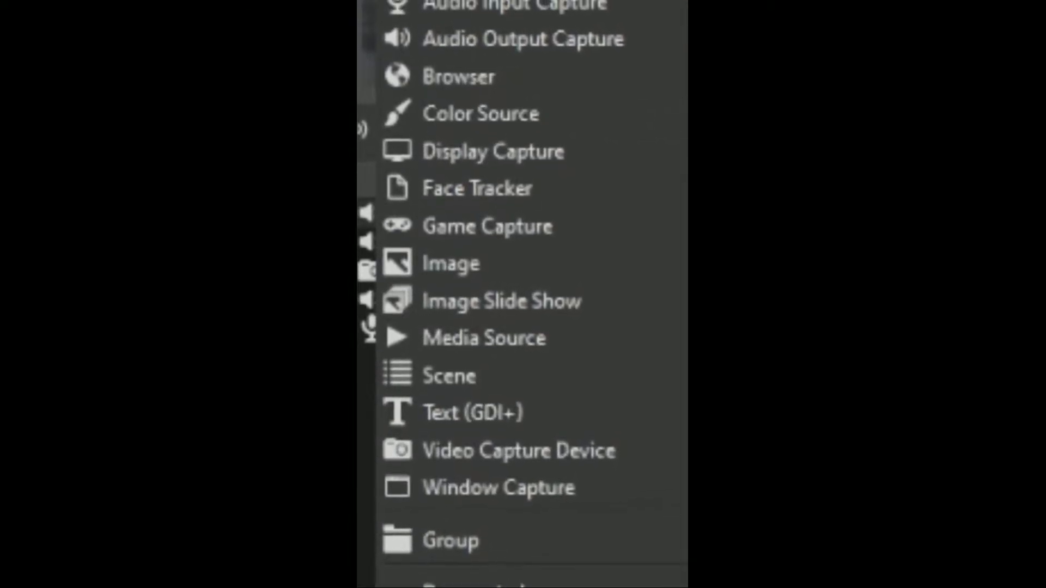
left_click(520, 37)
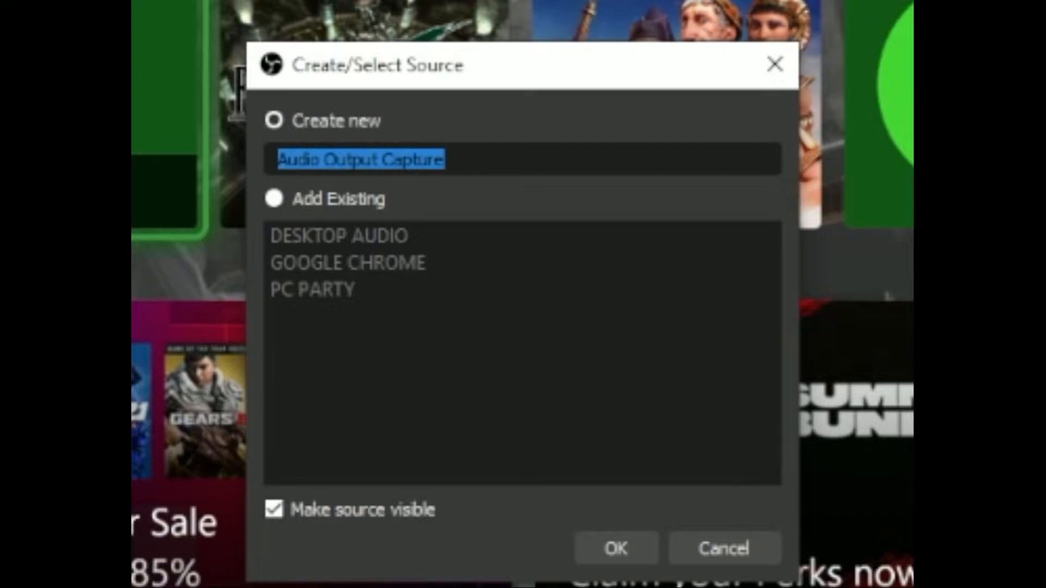
type("SPOTIFY")
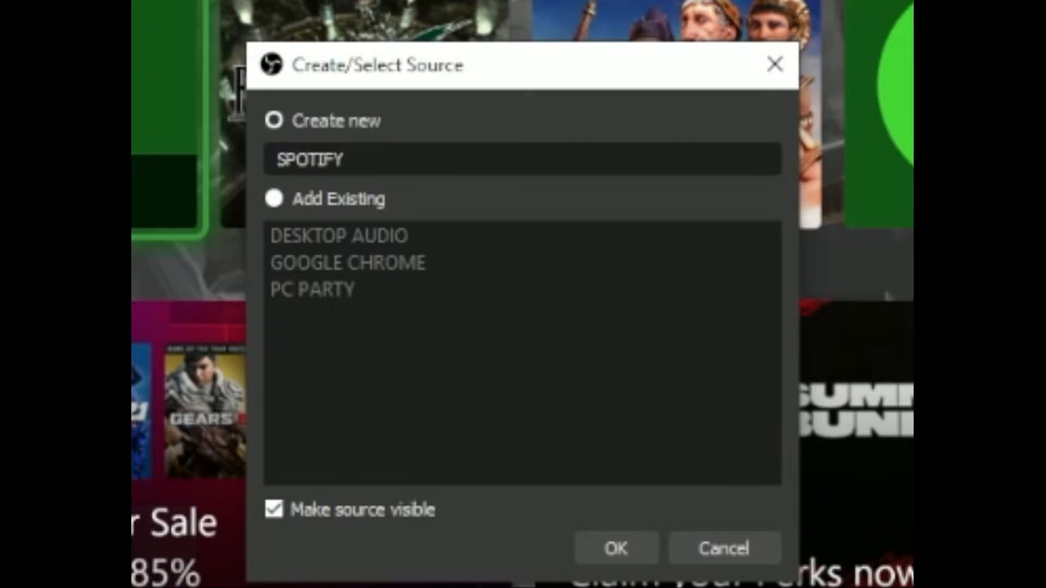
key("Return")
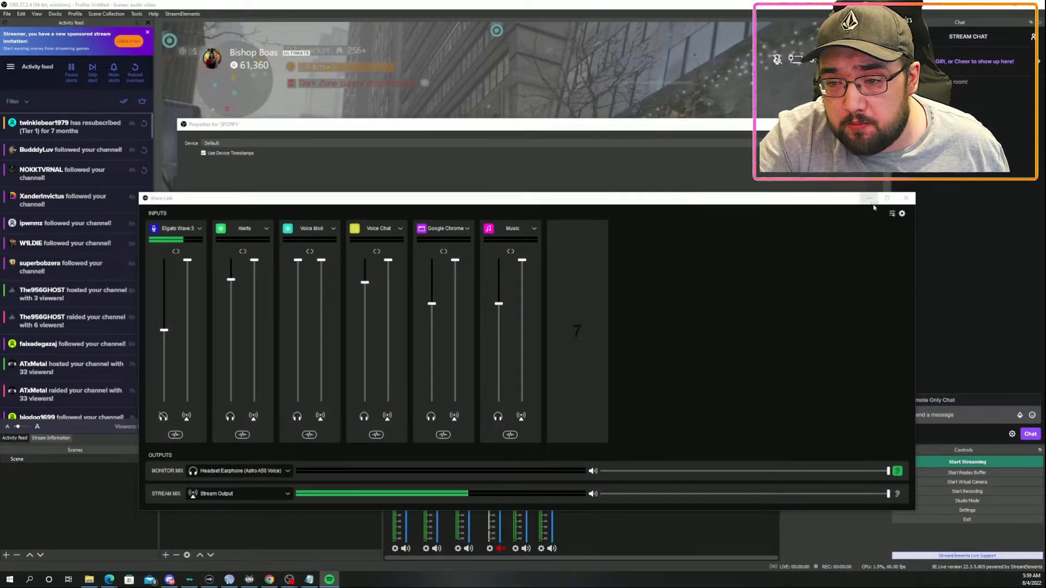
Step: Check which Wave Link output Spotify Music uses in the Windows app volume preferences, and return to the SPOTIFY source's properties in OBS
left_click(895, 216)
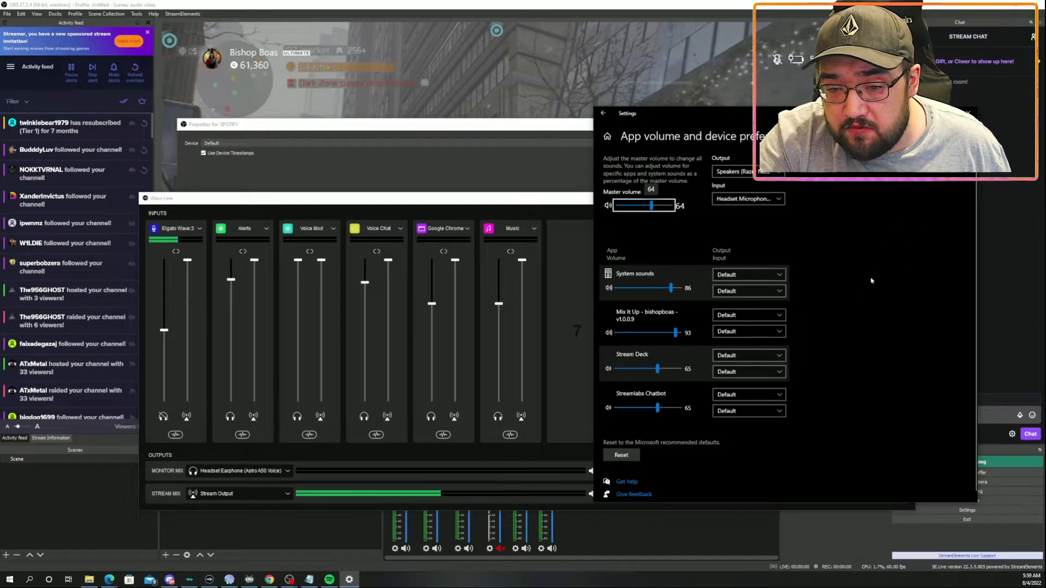
scroll(871, 280, "down", 5)
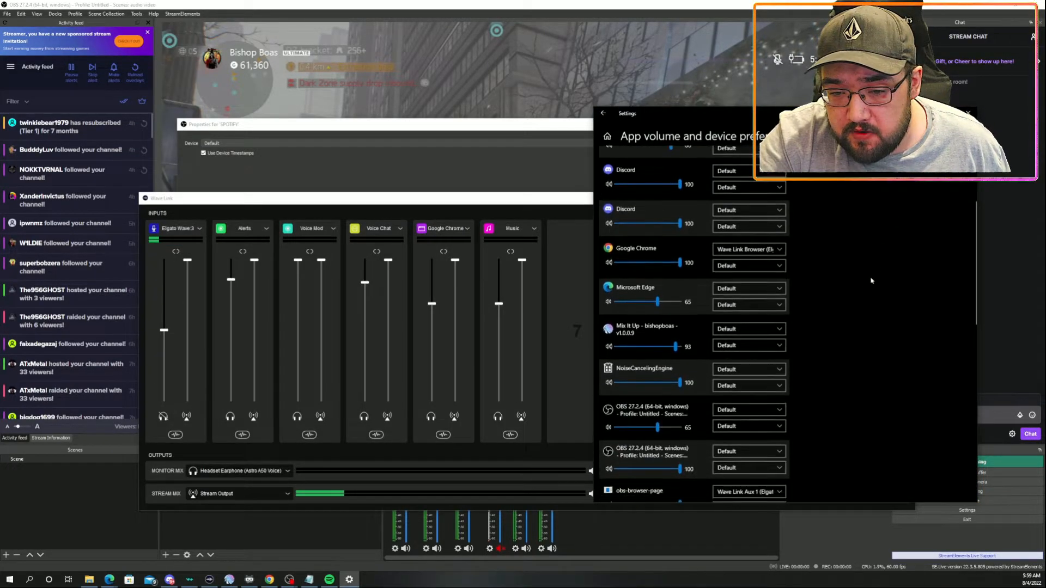
scroll(871, 281, "down", 3)
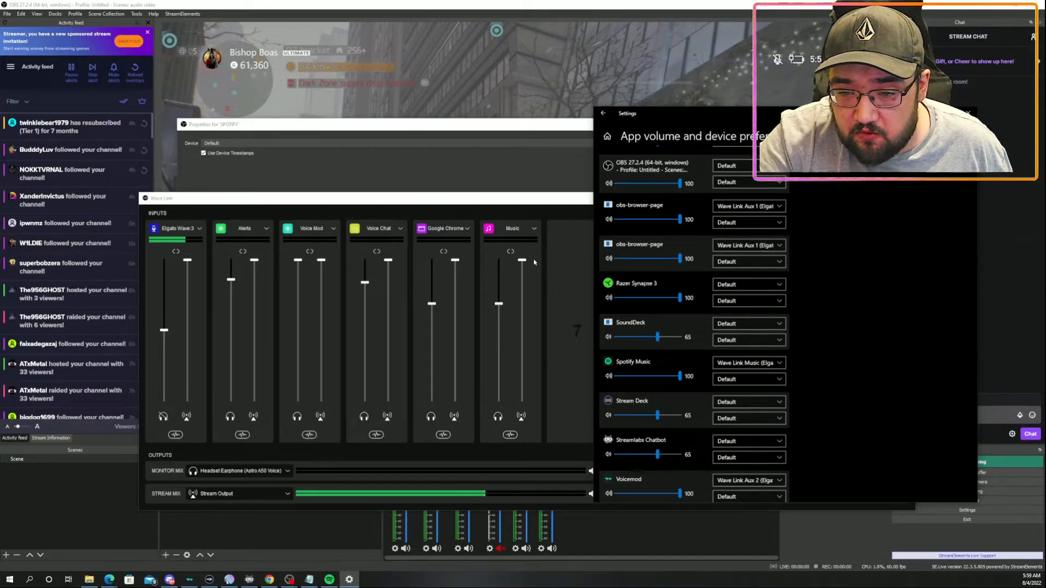
left_click(967, 113)
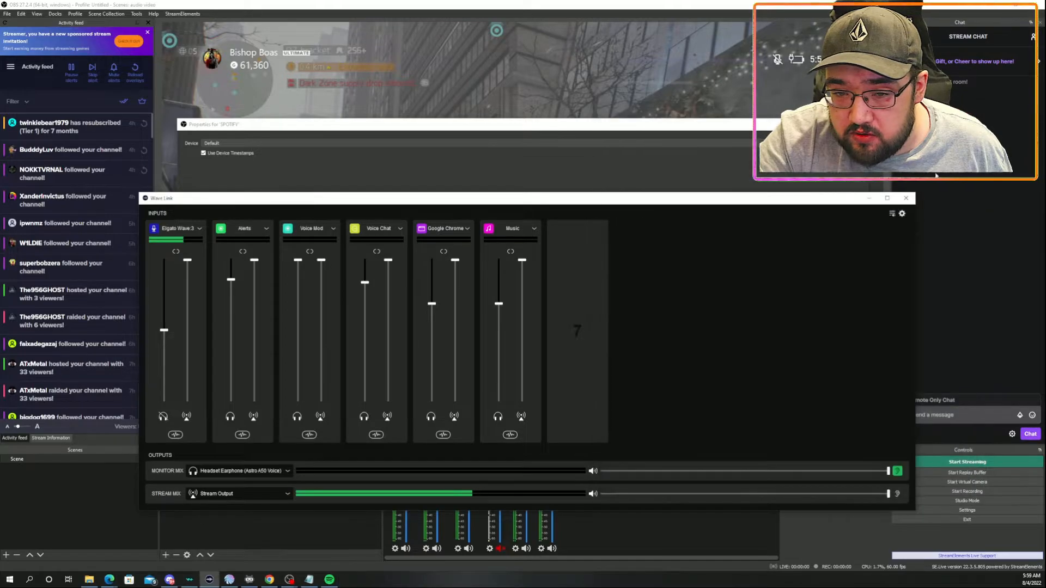
left_click(591, 173)
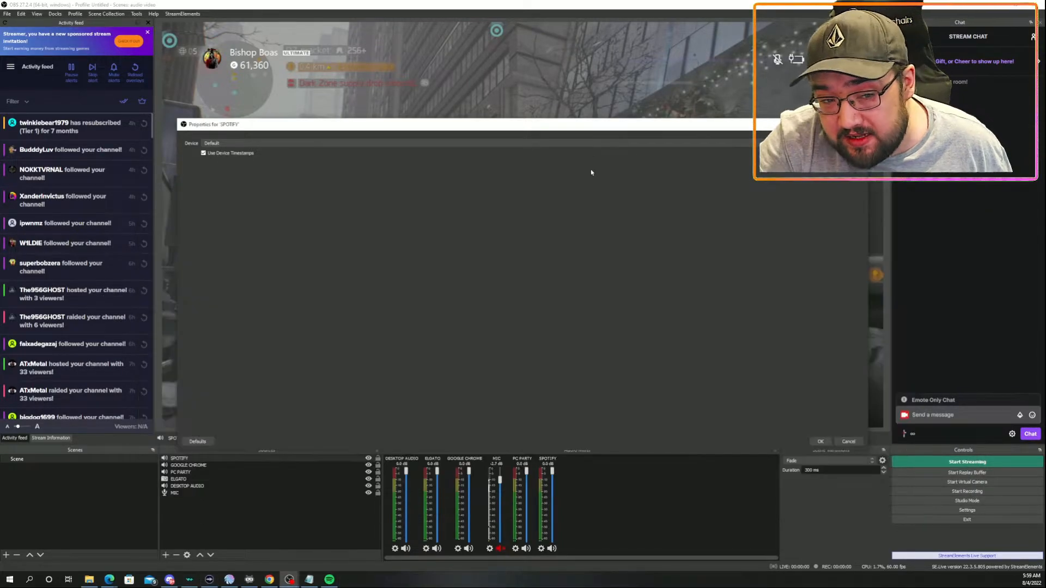
Step: Set the SPOTIFY source's device to Wave Link Music (Elgato Wave:3) and confirm its properties
left_click(274, 142)
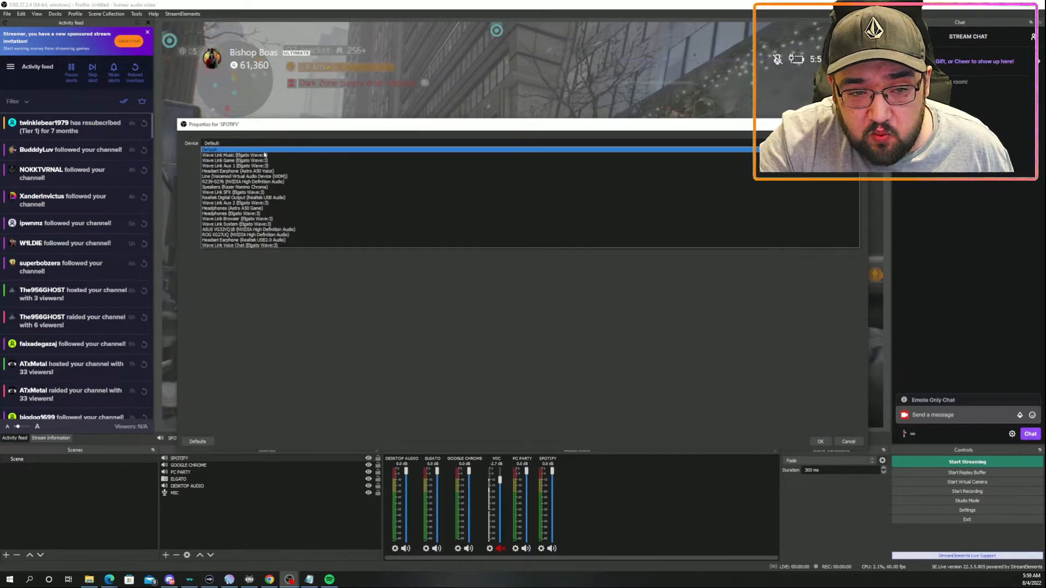
left_click(286, 157)
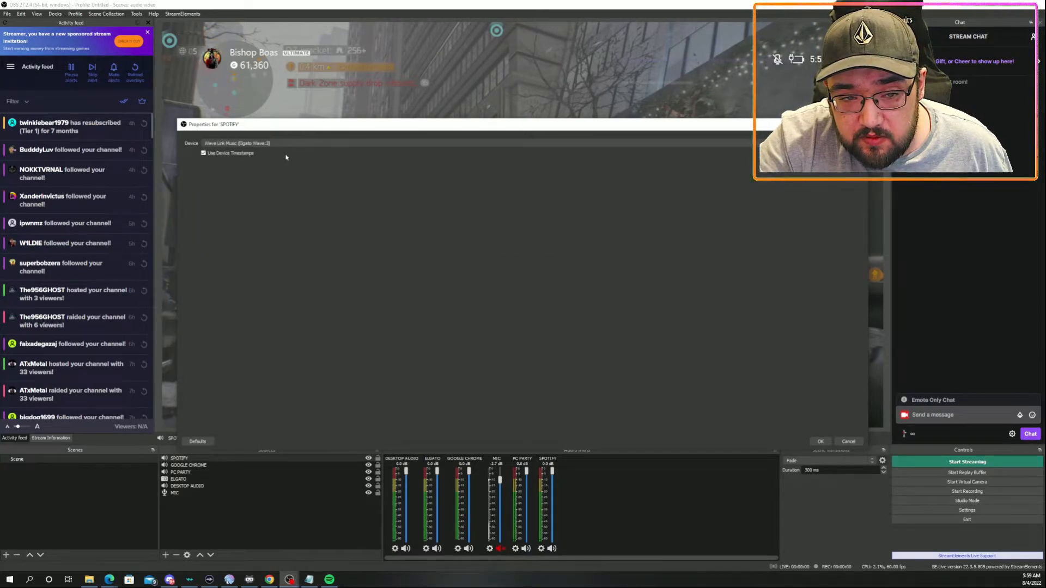
left_click(819, 441)
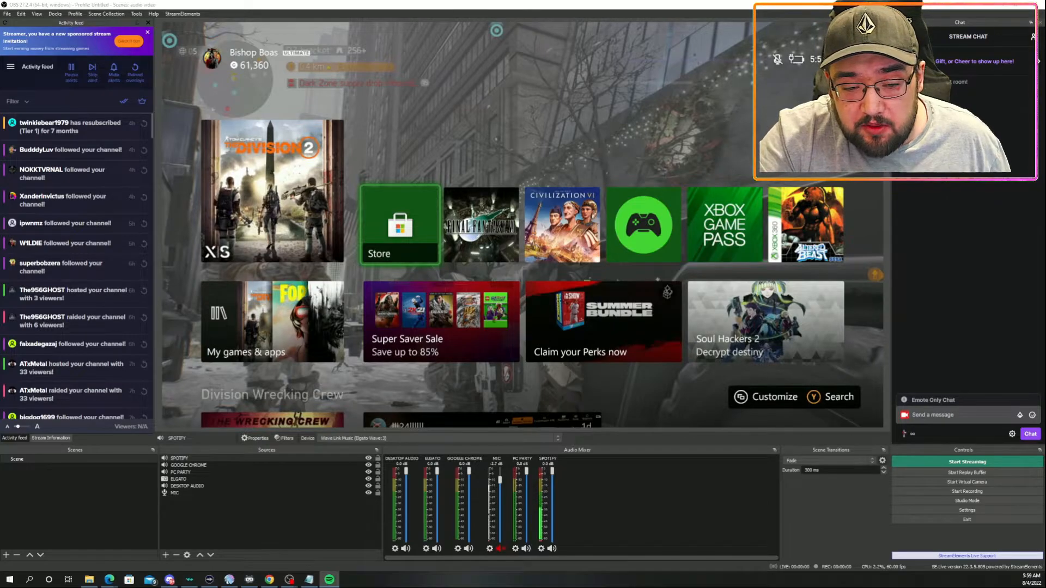
Step: Switch to Wave Link to review its input channels and output mixes, and return to OBS
left_click(209, 580)
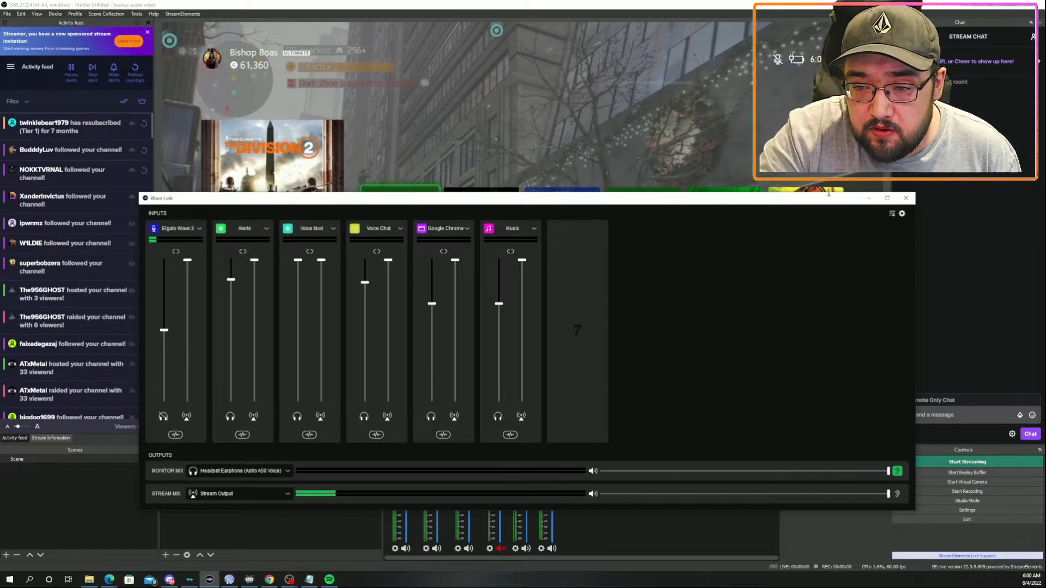
left_click(869, 200)
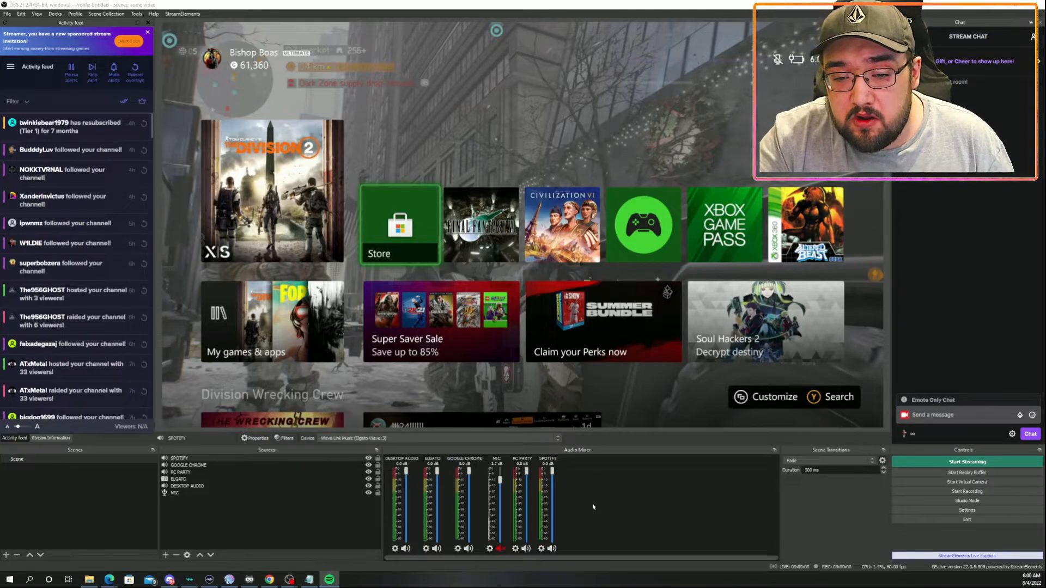
Step: Open the Advanced Audio Properties from the SPOTIFY mixer channel and enlarge the window to fit all six track columns
left_click(541, 548)
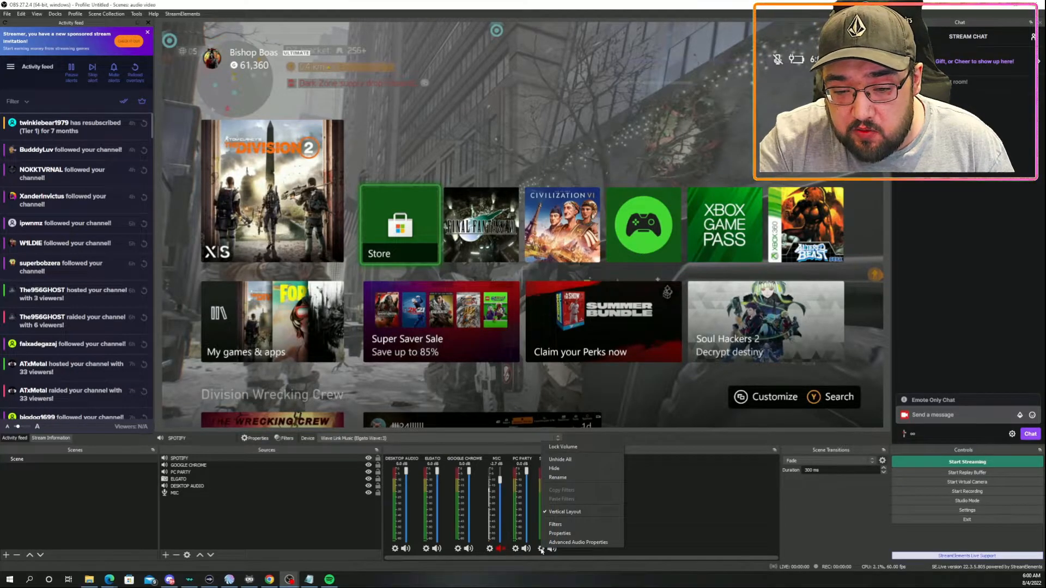
left_click(644, 524)
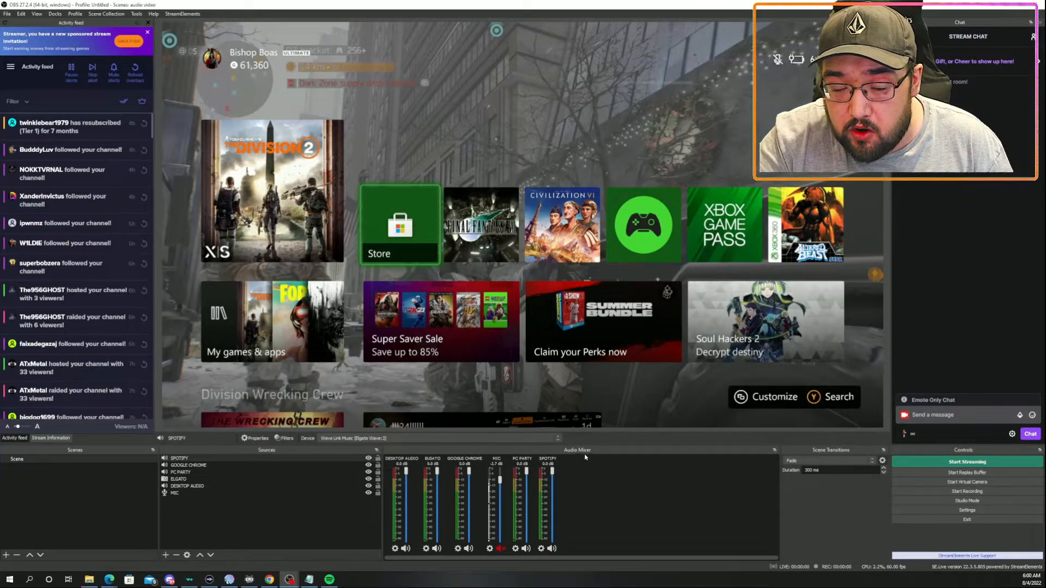
left_click(541, 549)
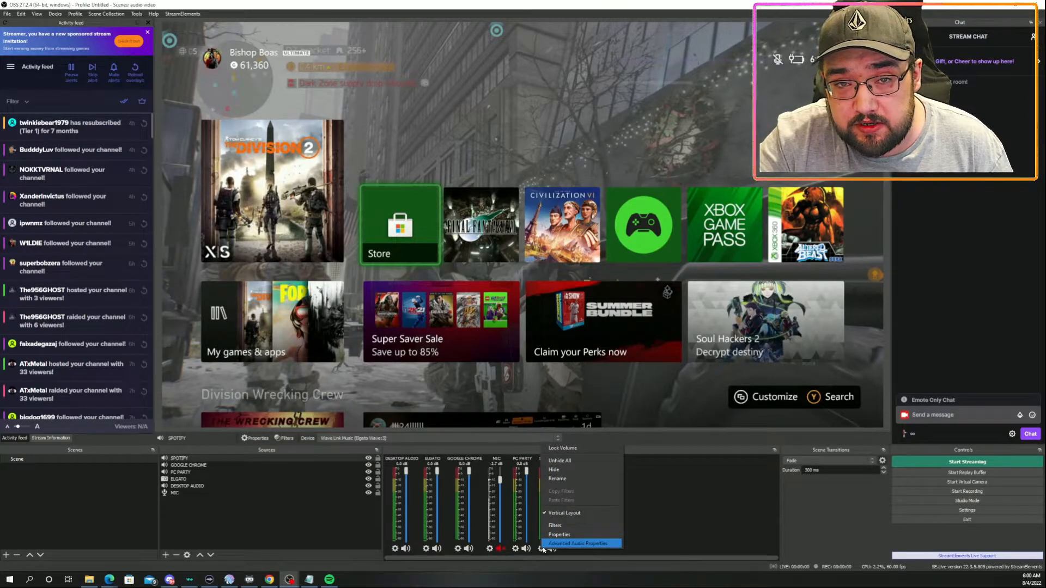
left_click(543, 546)
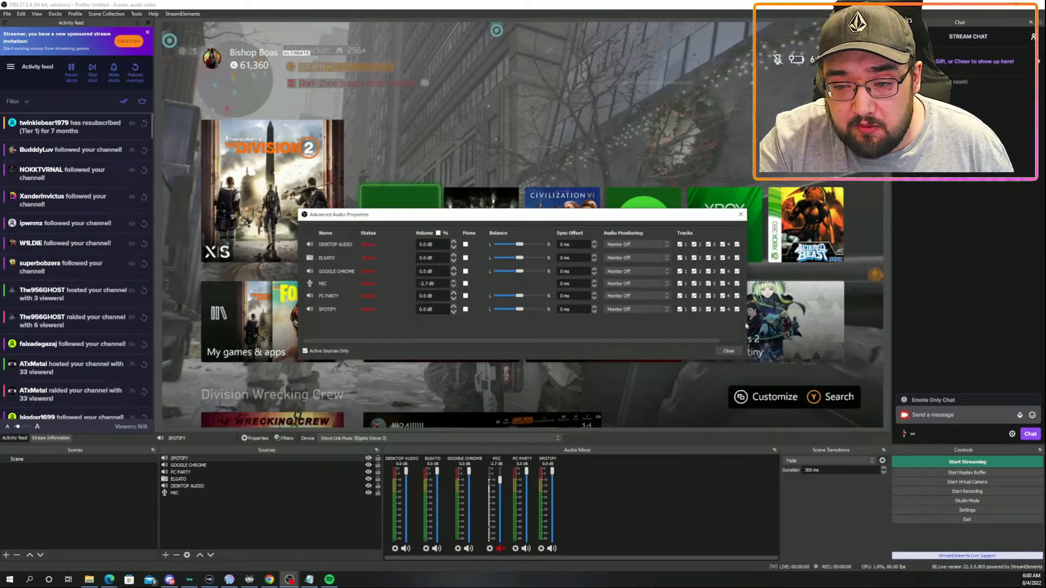
left_click_drag(746, 314, 820, 314)
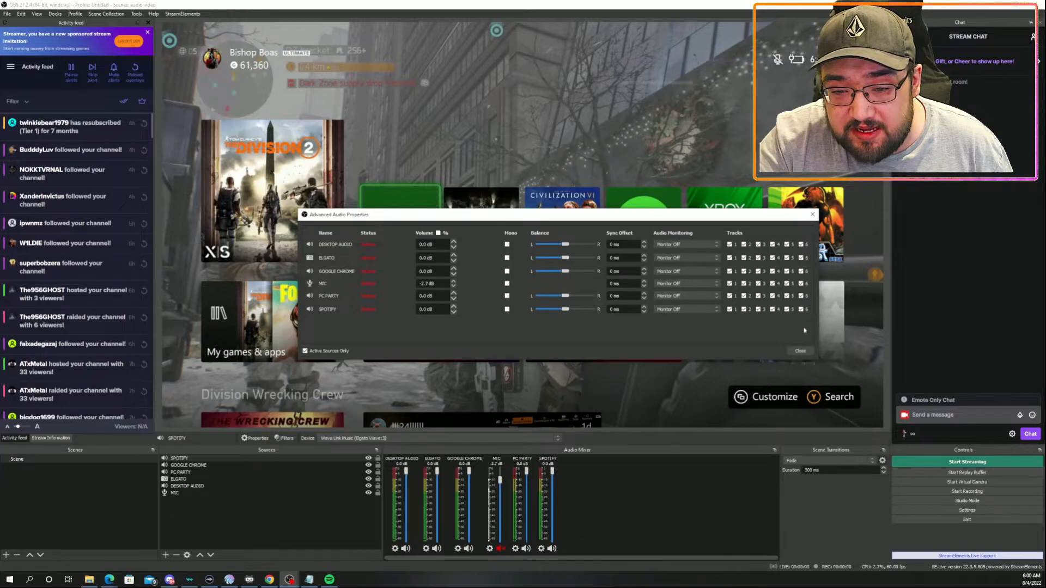
left_click_drag(724, 360, 727, 447)
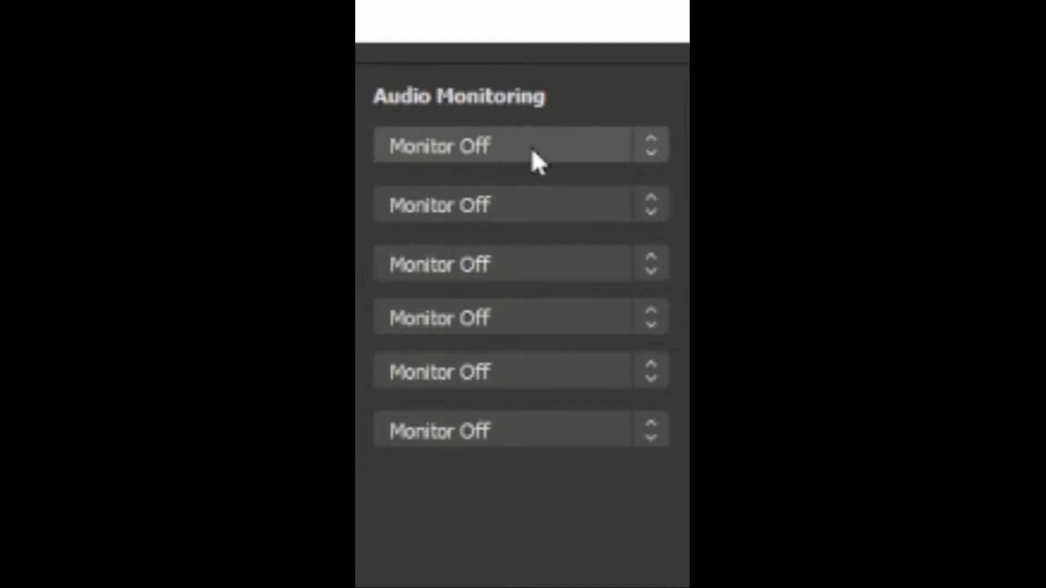
Step: Set the audio monitoring of DESKTOP AUDIO to Monitor and Output
left_click(472, 156)
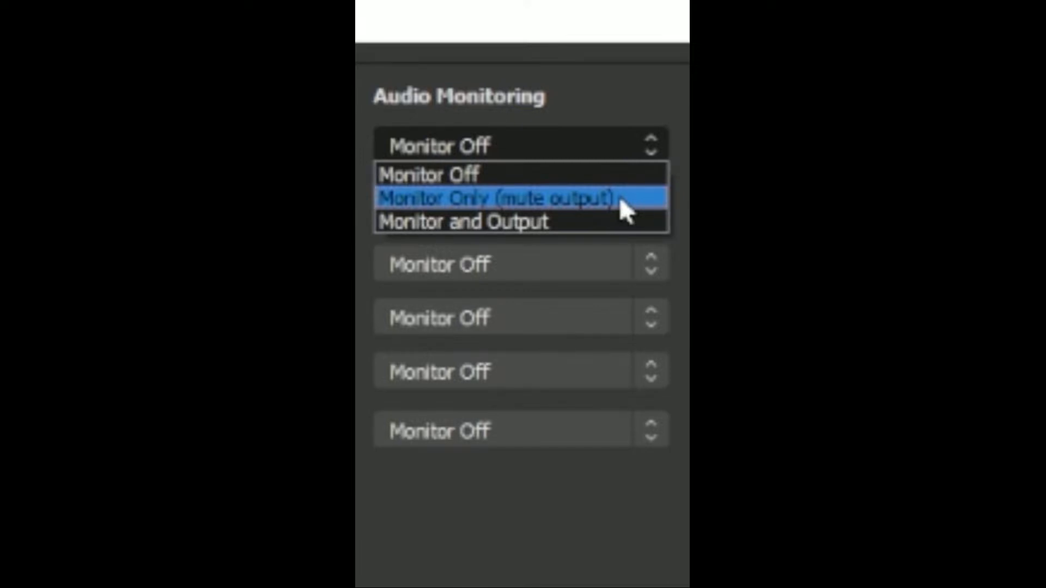
left_click(535, 178)
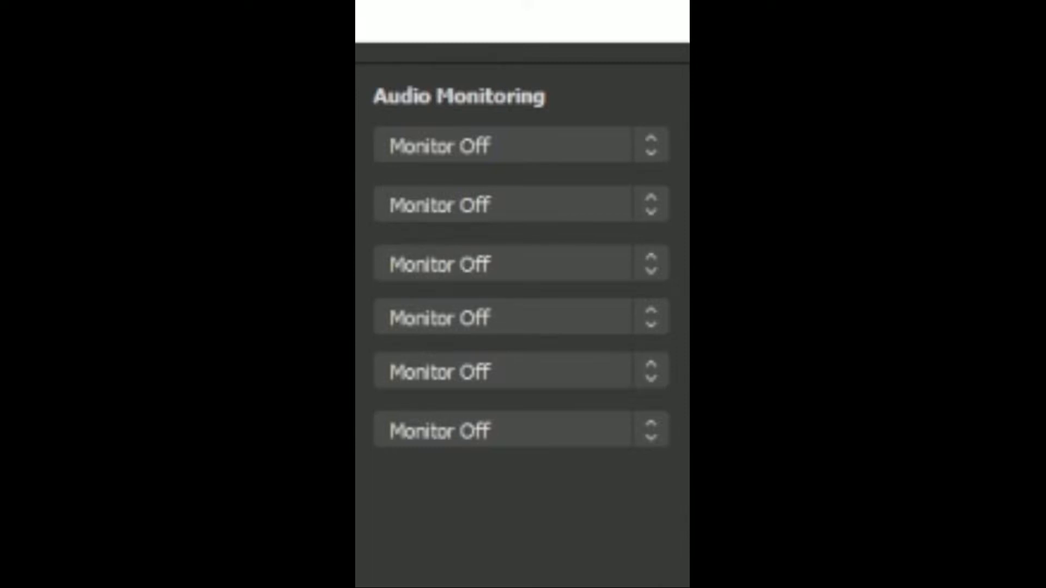
left_click(511, 158)
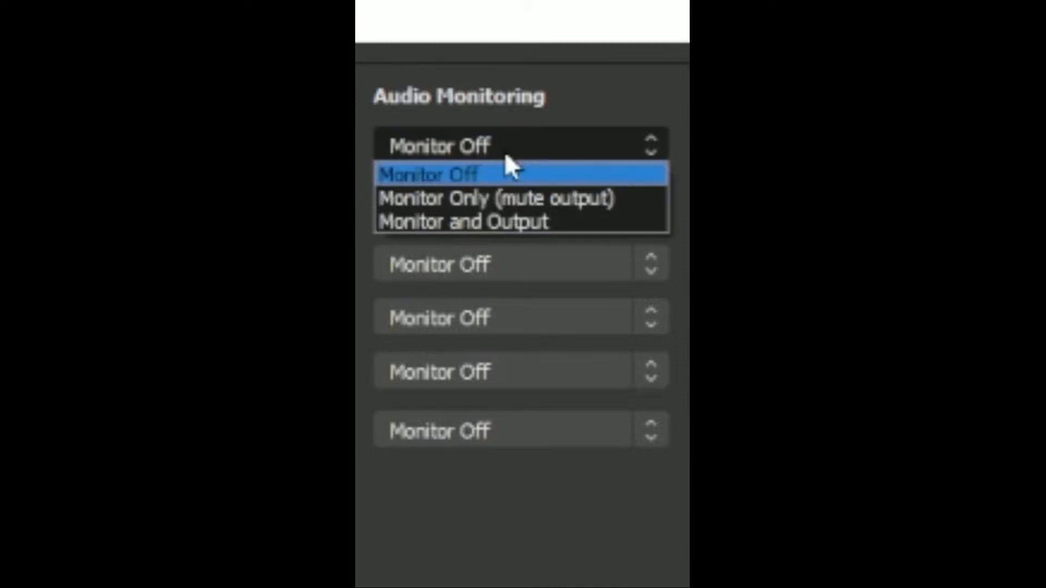
left_click(508, 224)
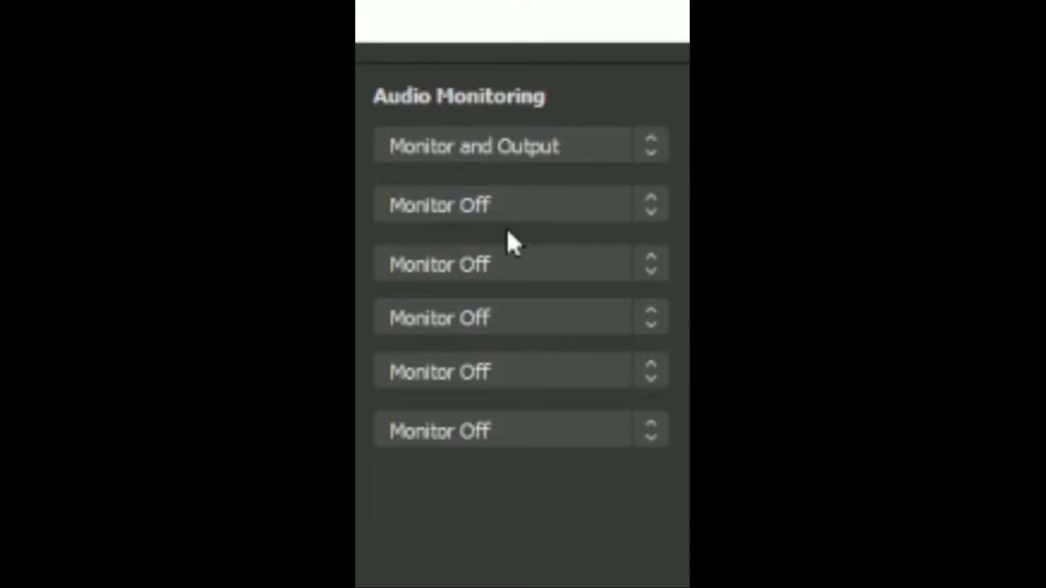
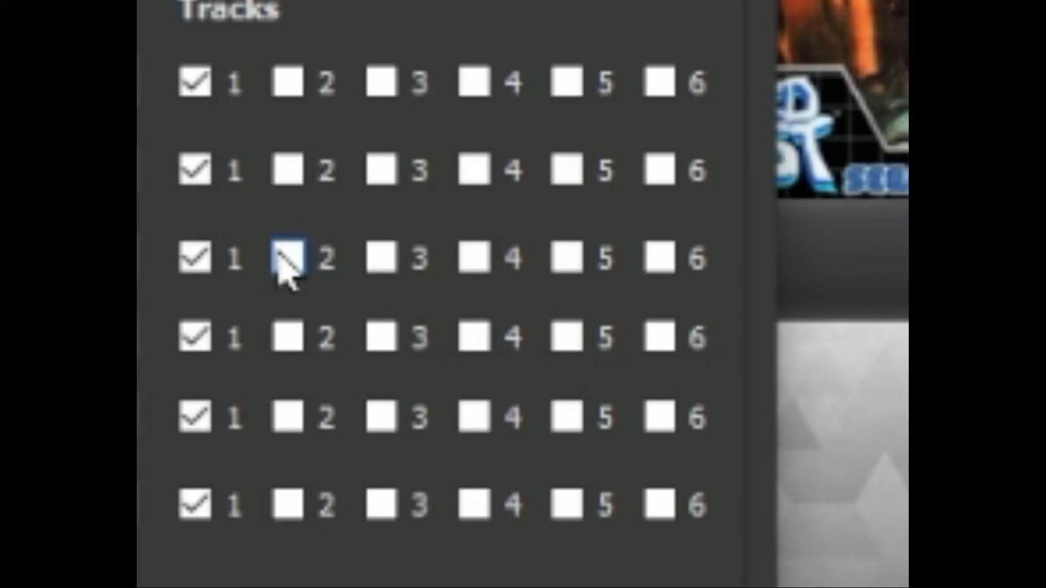
Step: Enable track 2 for the ELGATO, DESKTOP AUDIO and MIC sources
left_click(295, 173)
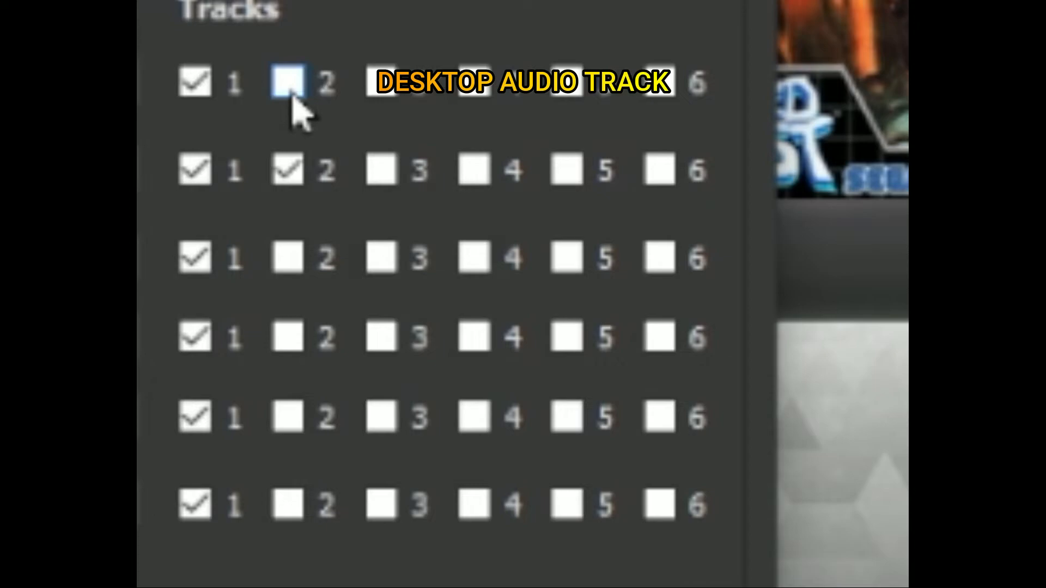
left_click(289, 83)
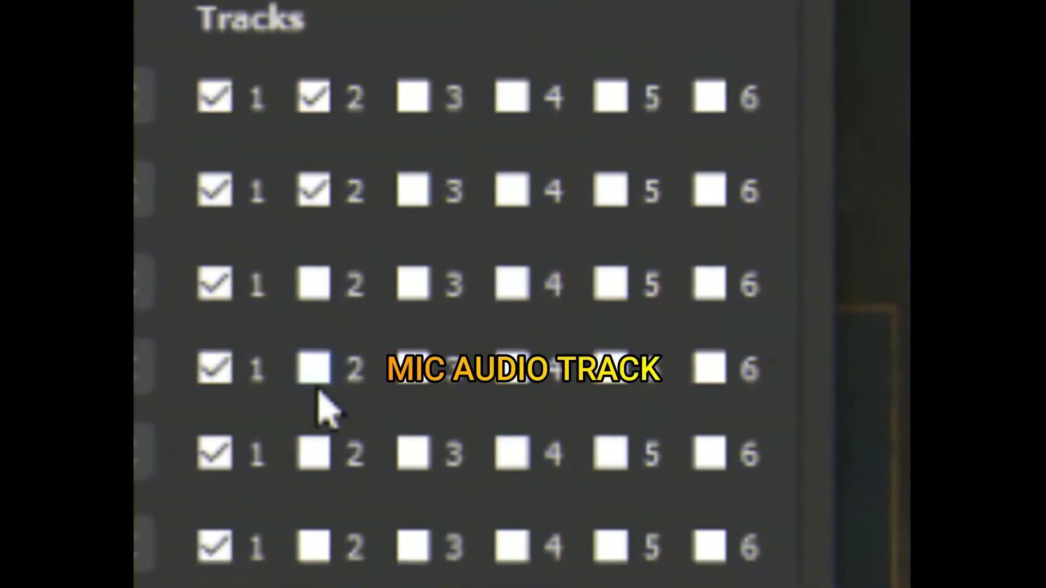
left_click(313, 381)
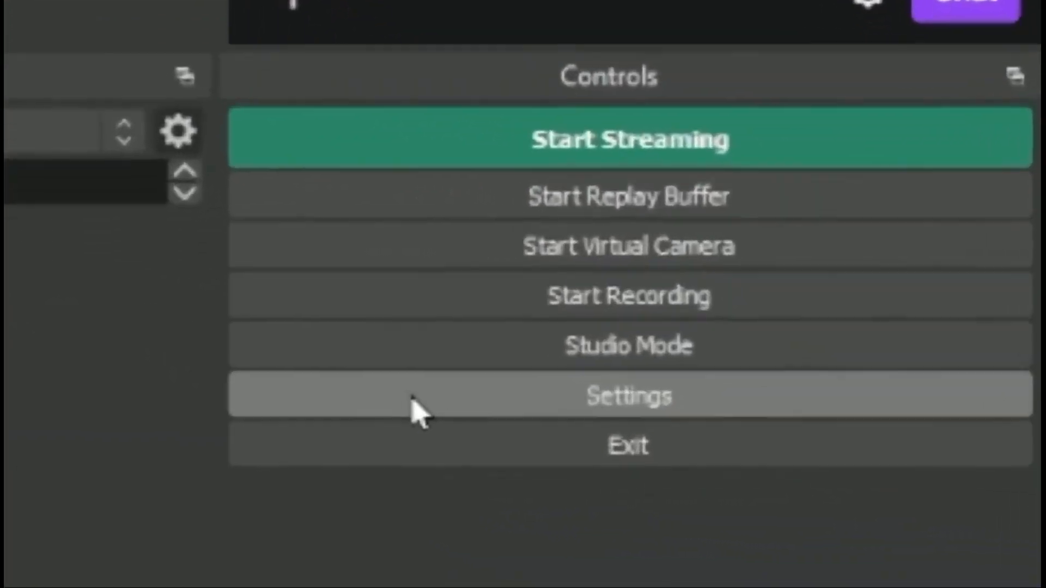
Step: Open the Output settings, switch the Output Mode to Simple and set it back to Advanced
left_click(412, 400)
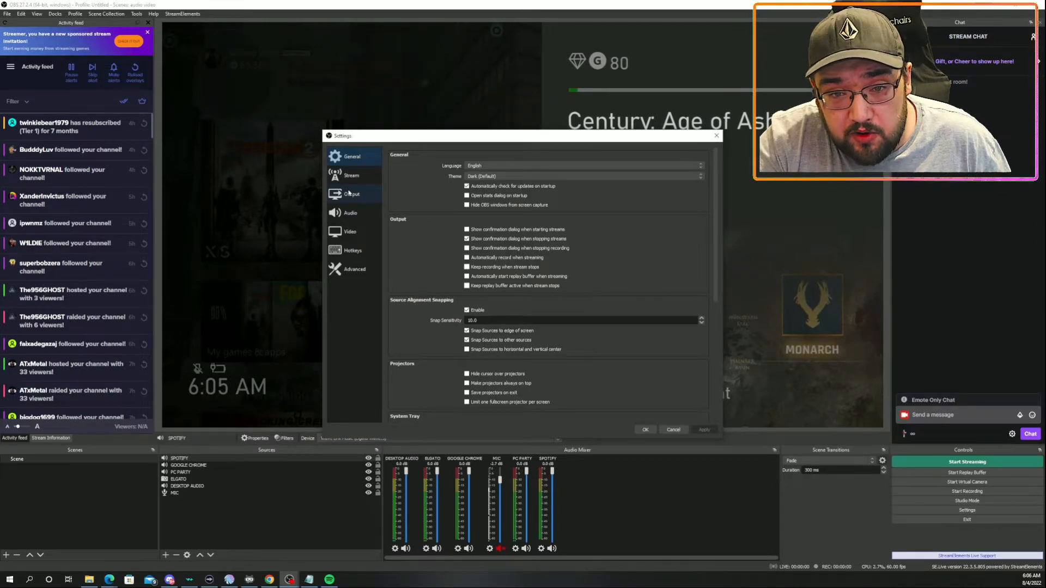
left_click(349, 194)
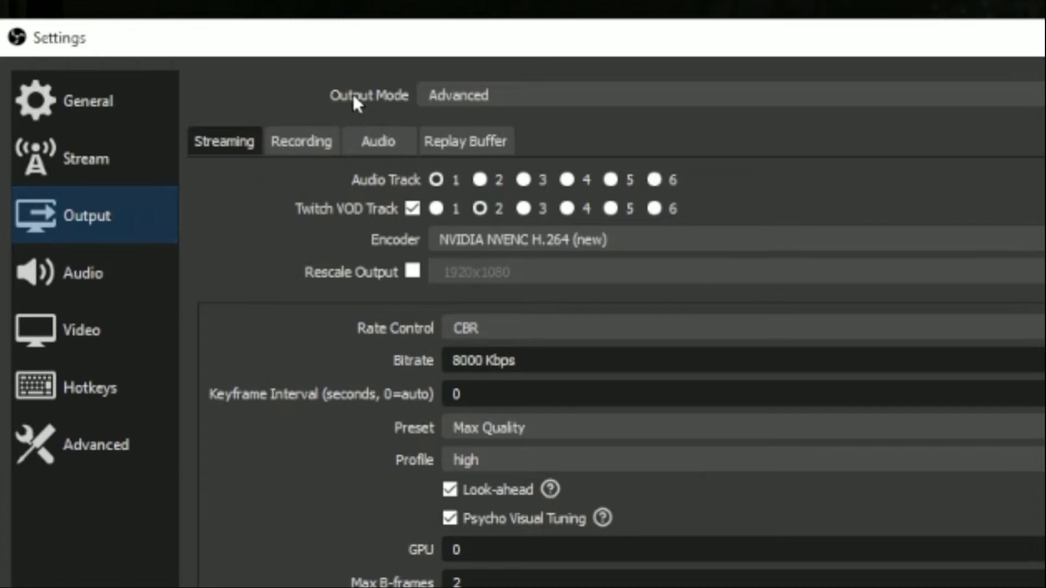
left_click(467, 96)
left_click(493, 111)
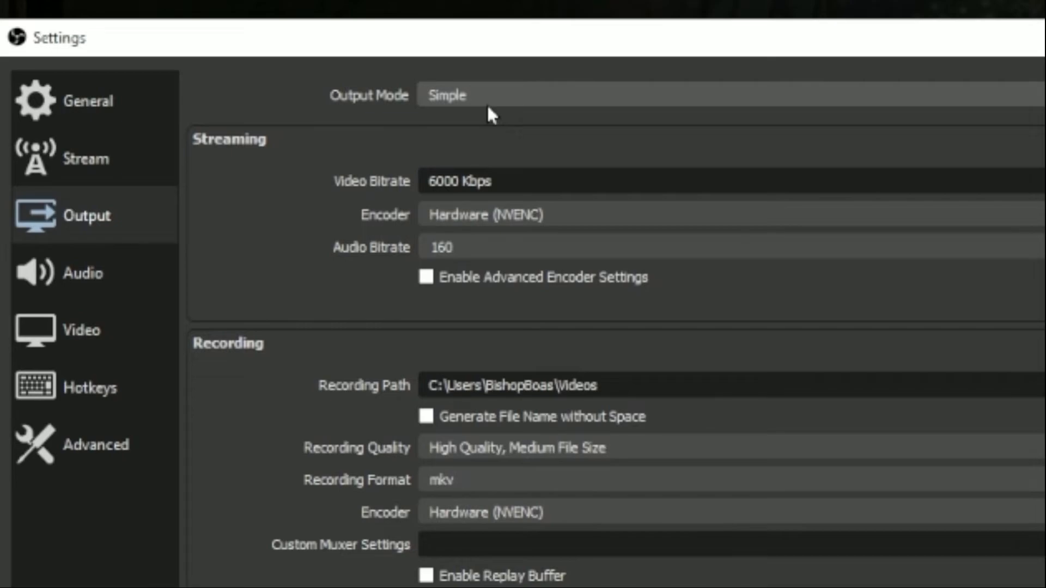
left_click(496, 95)
left_click(518, 129)
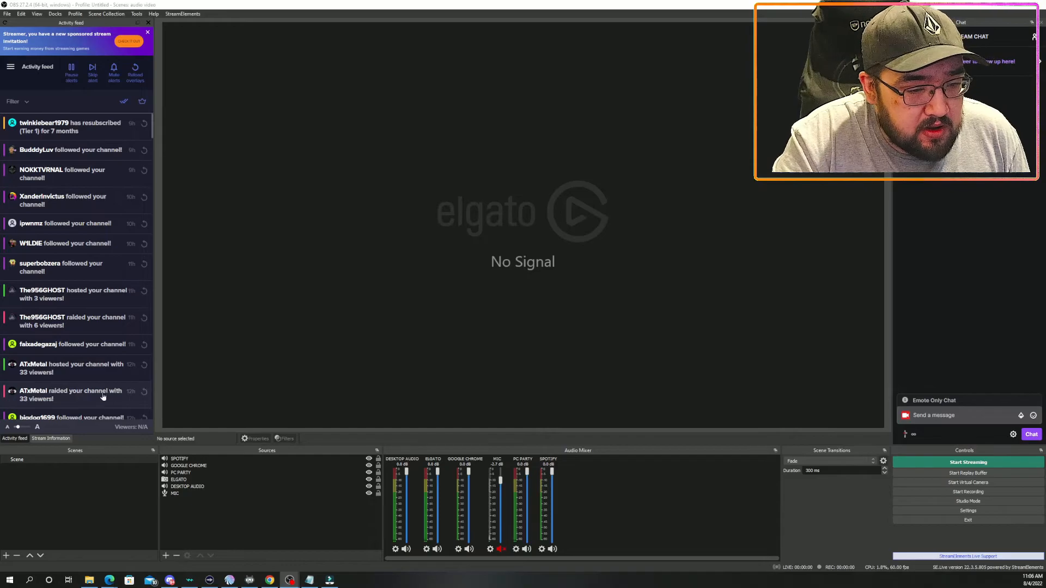
Step: Rename the existing scene as [NS] AUDIO
left_click(71, 460)
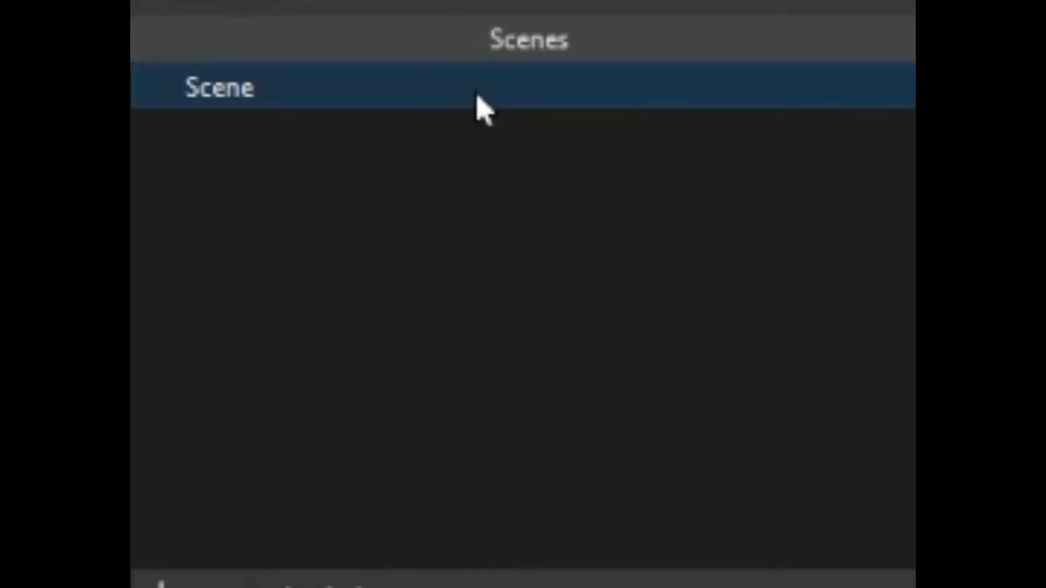
right_click(477, 97)
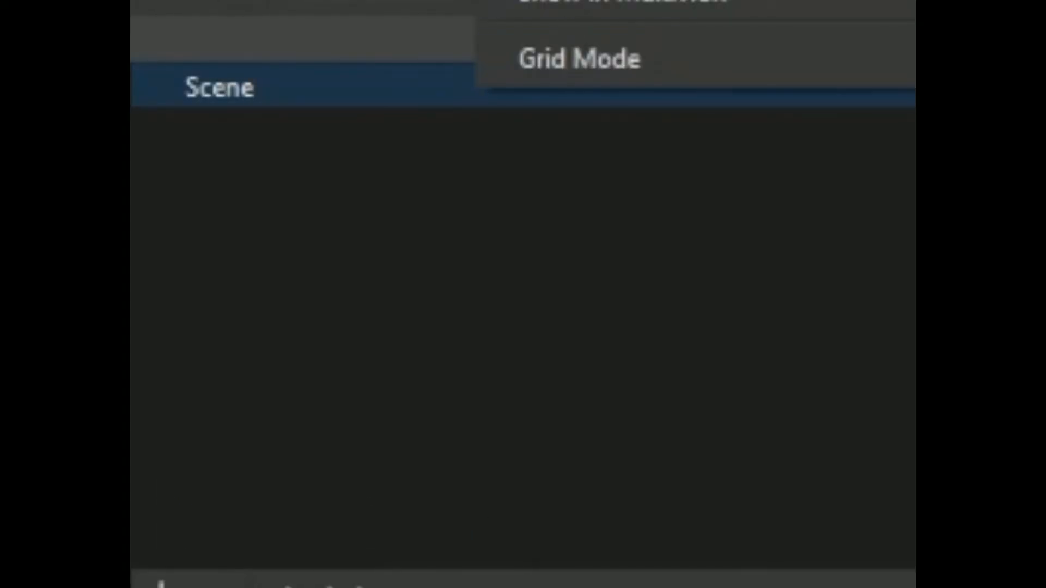
left_click(703, 1)
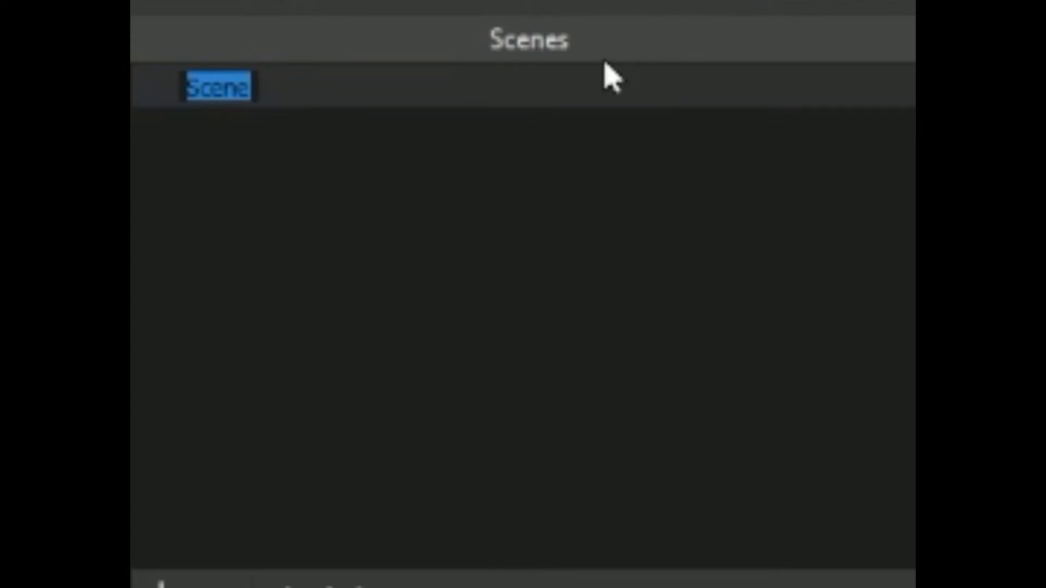
key("BackSpace")
type("[NS] ")
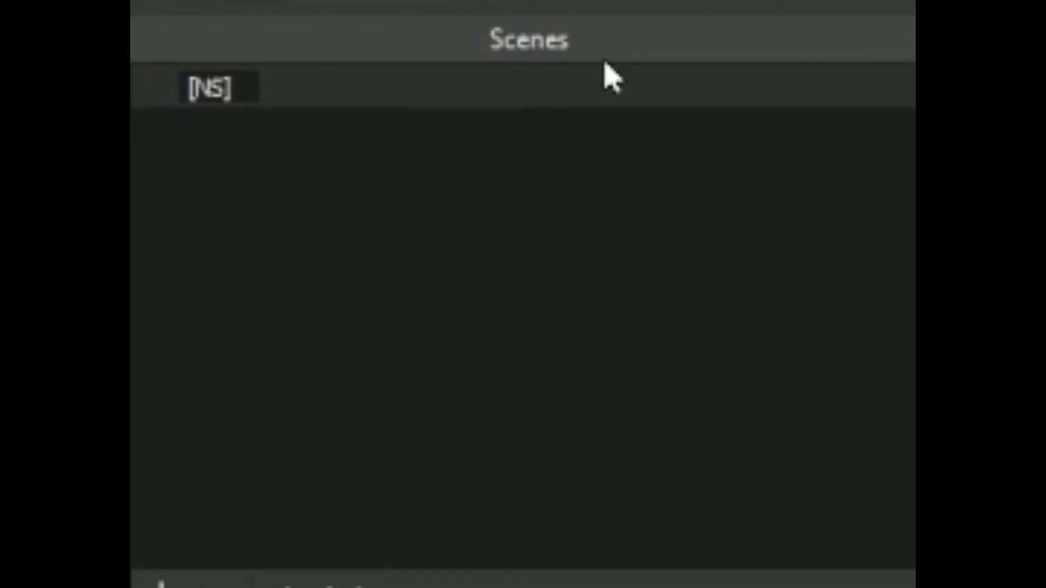
type("AUDIO")
key("Return")
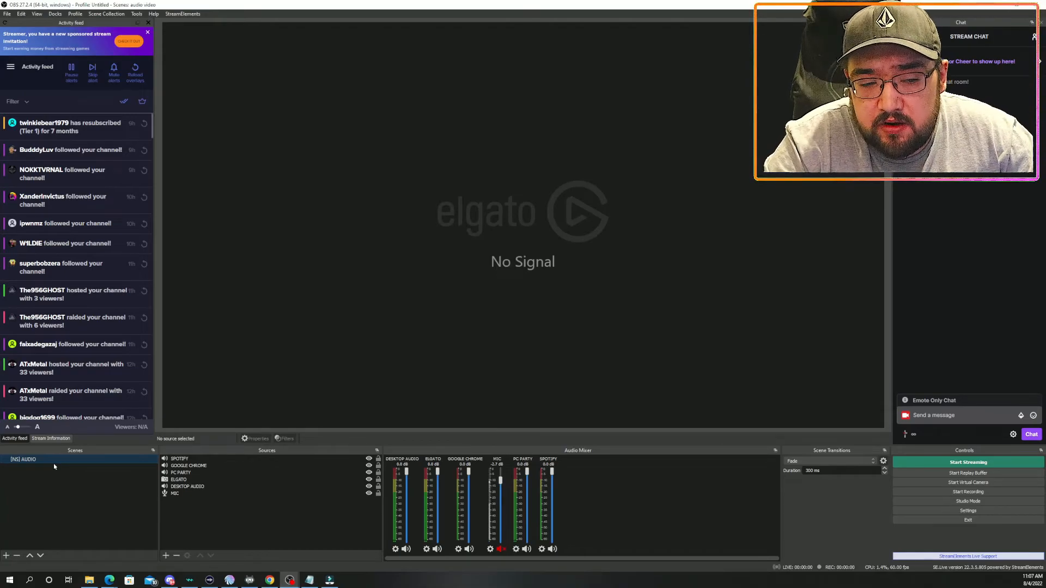
Step: Add a new scene named GAMEPLAY
left_click(6, 556)
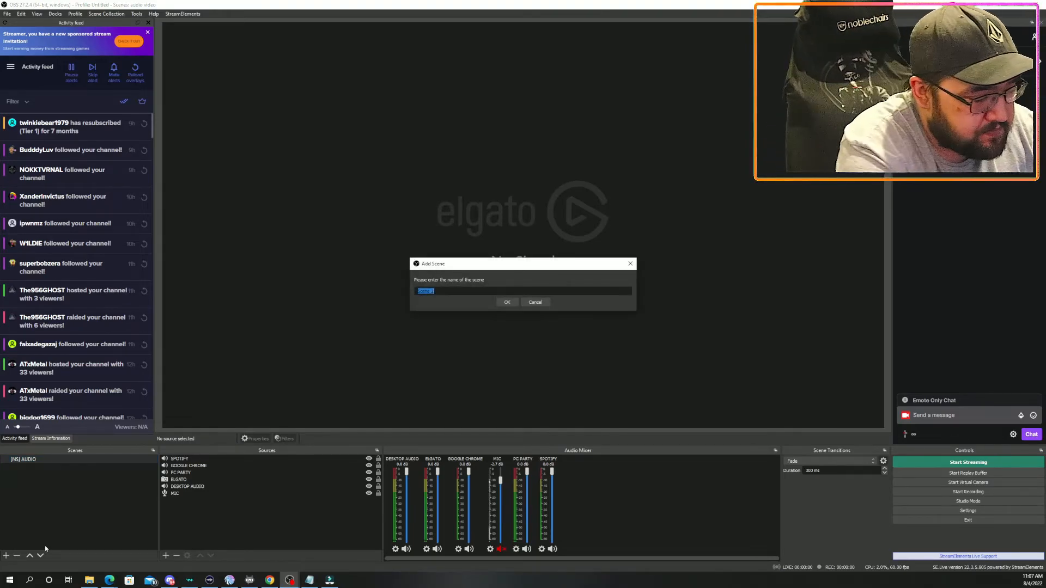
type("GAMEPLAY")
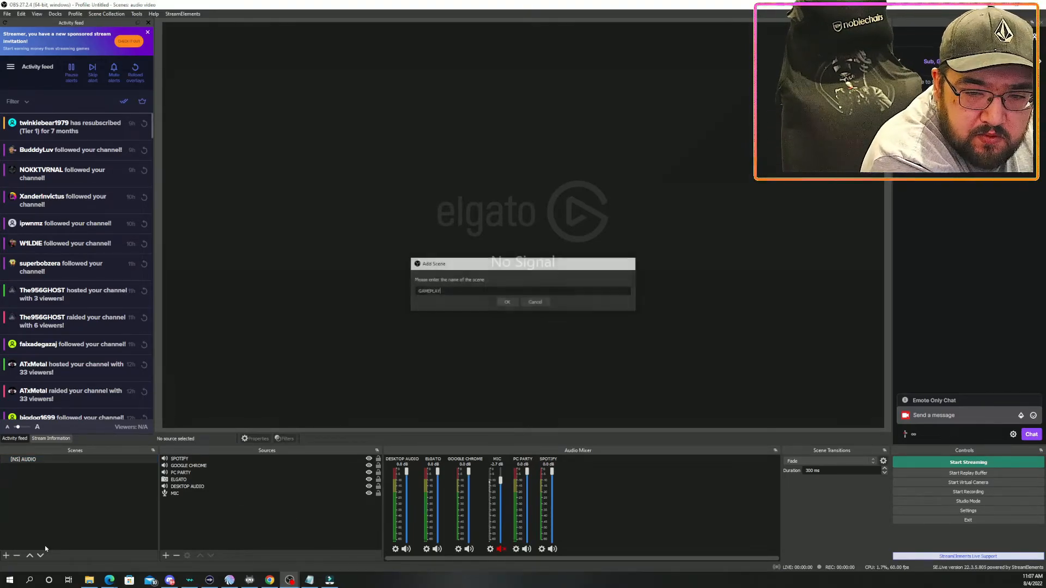
key("Return")
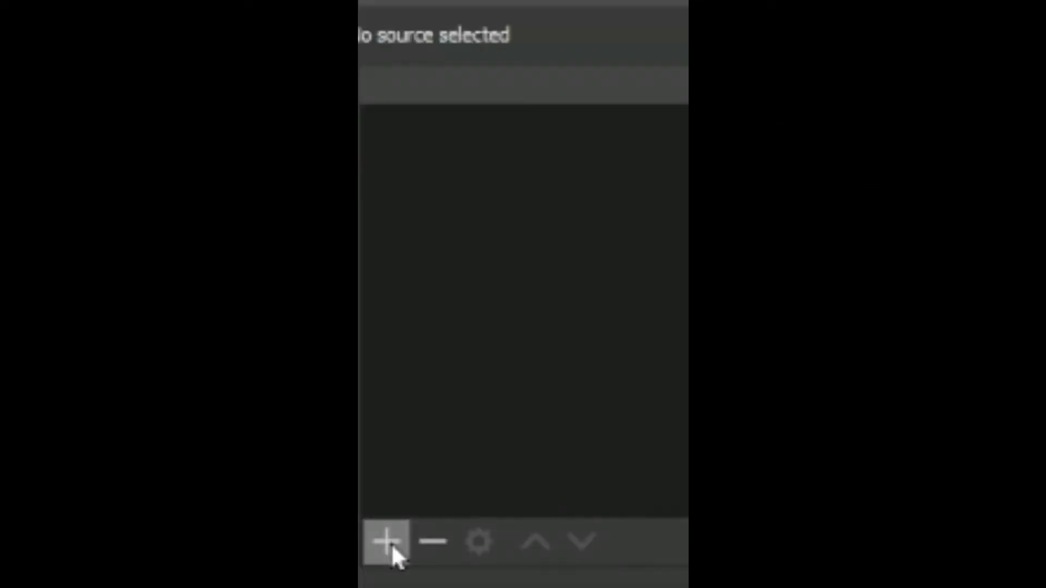
Step: Add the existing [NS] AUDIO scene as a visible source in the GAMEPLAY scene
left_click(165, 555)
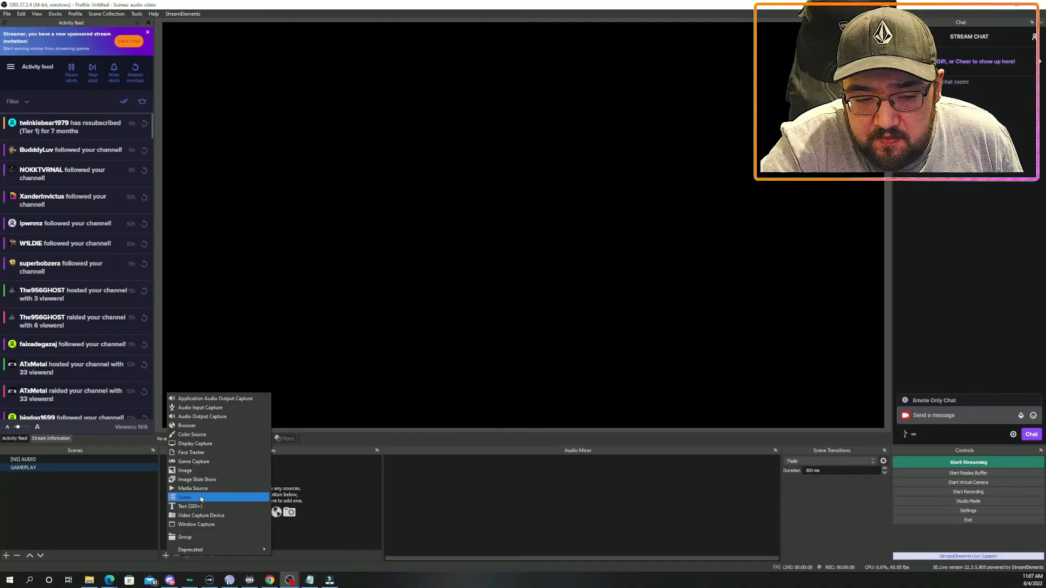
left_click(537, 289)
left_click(479, 265)
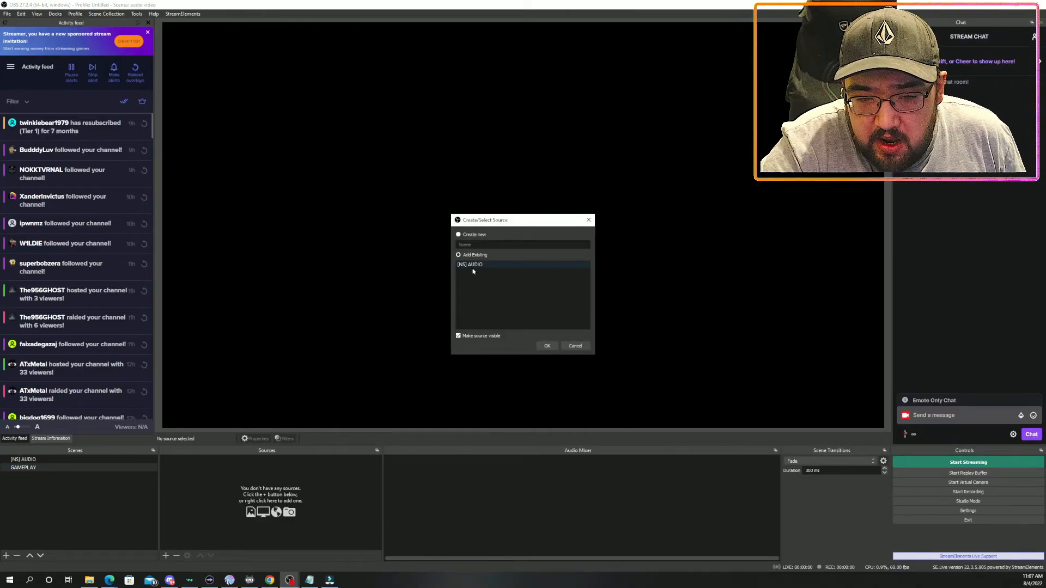
left_click(488, 265)
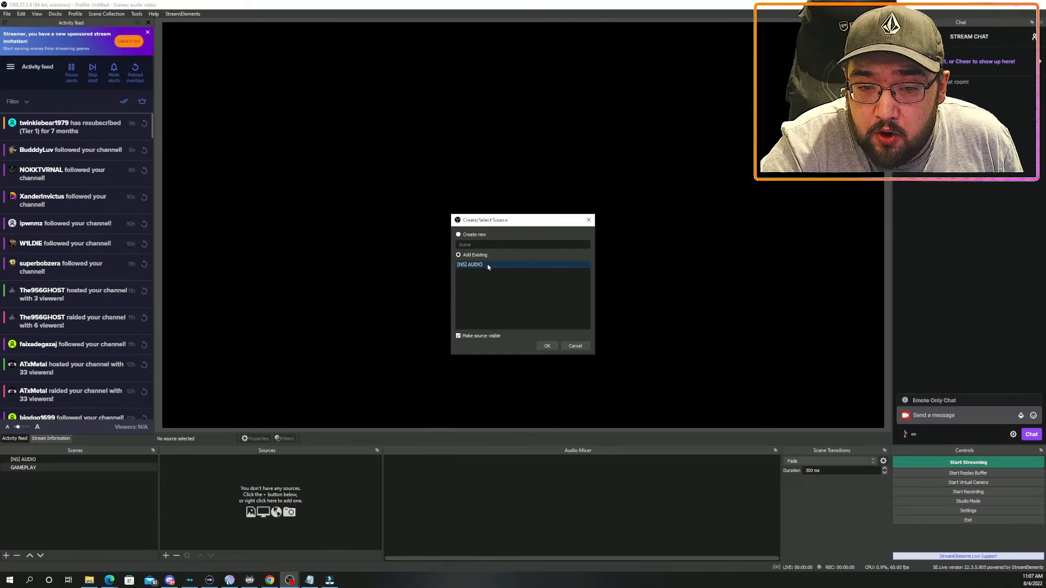
left_click(549, 345)
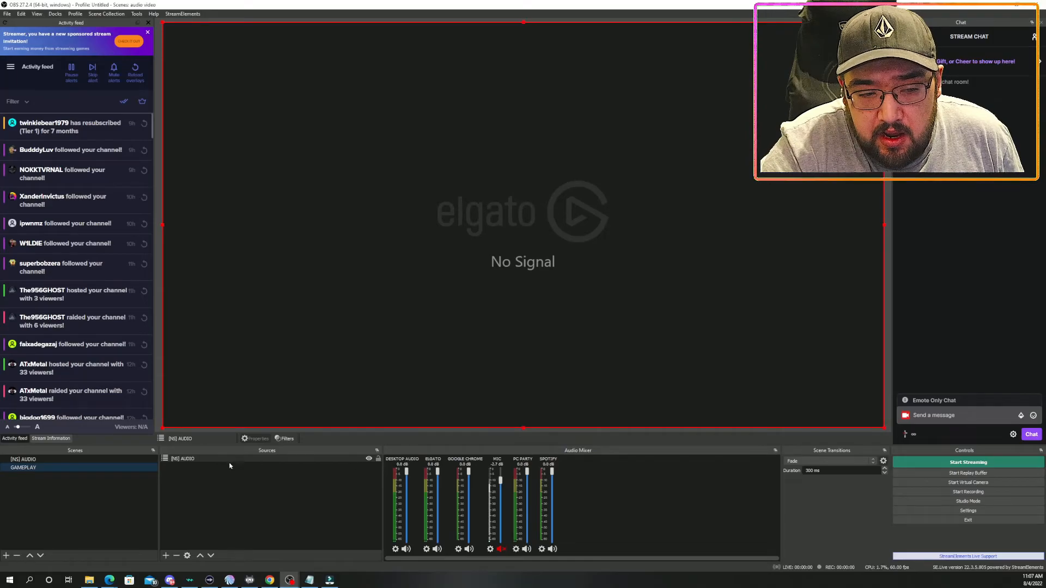